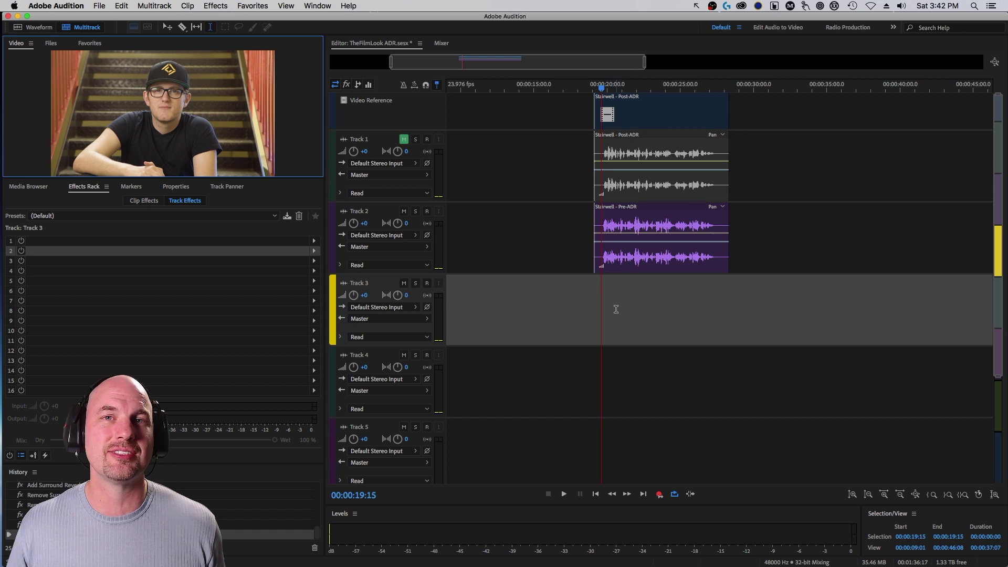
# Play Track 2's Pre-ADR dialogue, then mute Track 2 and unmute Track 1.
pyautogui.press('space')
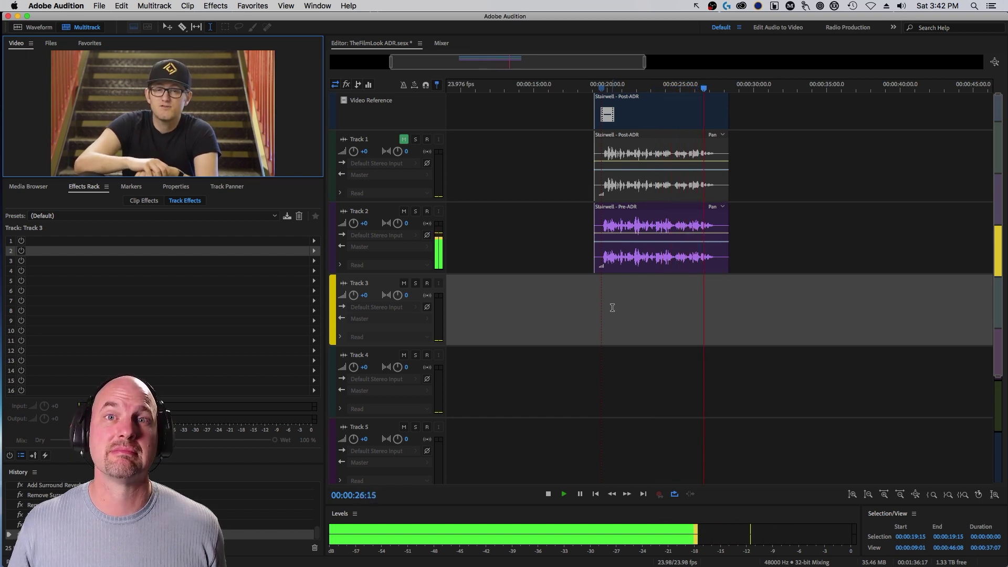
pyautogui.press('space')
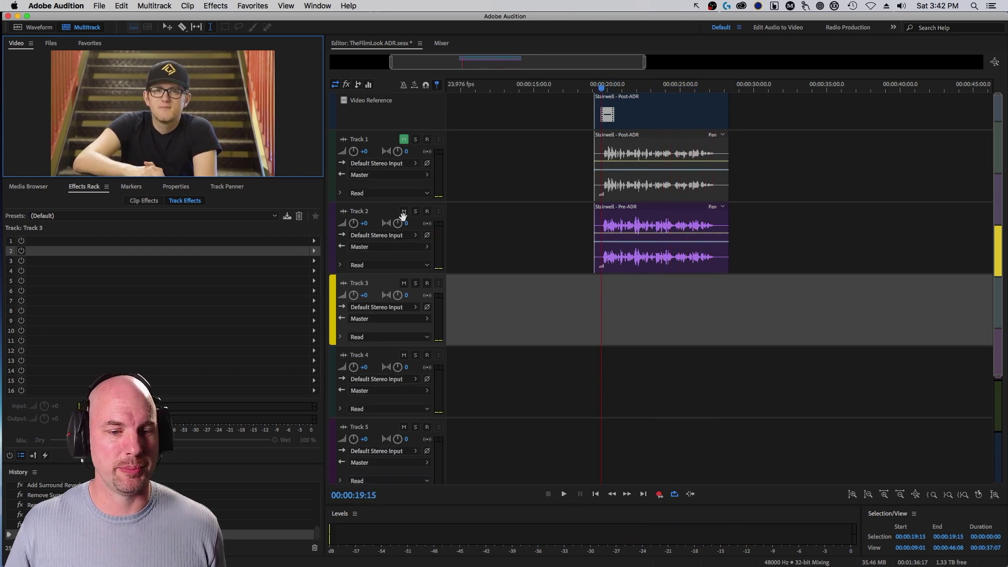
pyautogui.click(404, 213)
pyautogui.click(403, 211)
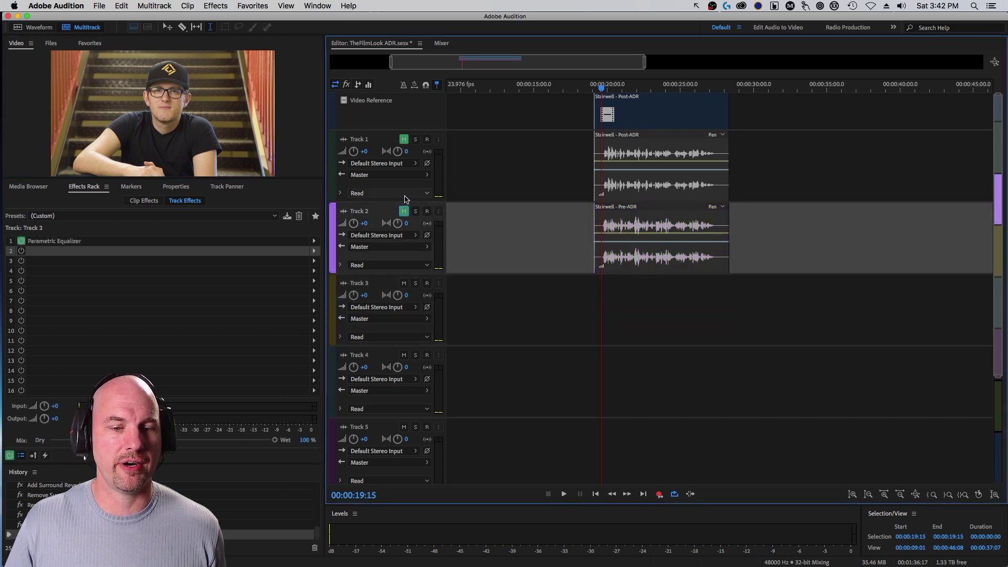
# Show Track 1's effects and play the Post-ADR dialogue for comparison.
pyautogui.click(404, 139)
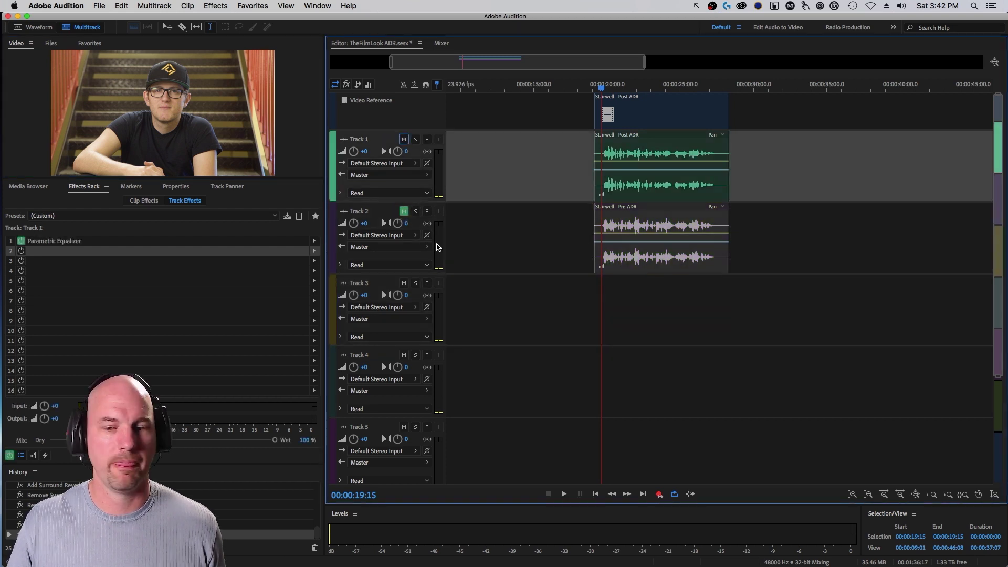
pyautogui.press('space')
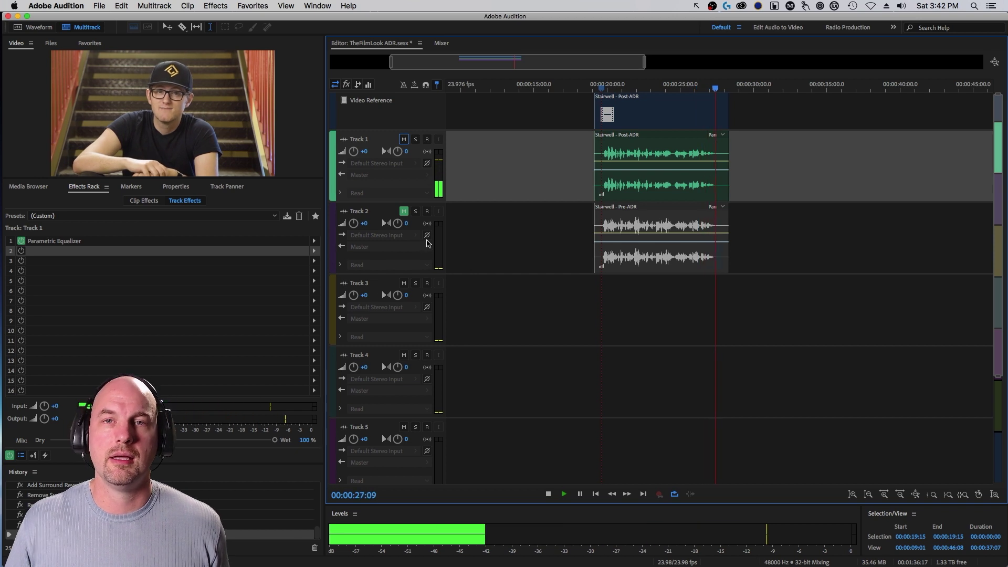
pyautogui.press('space')
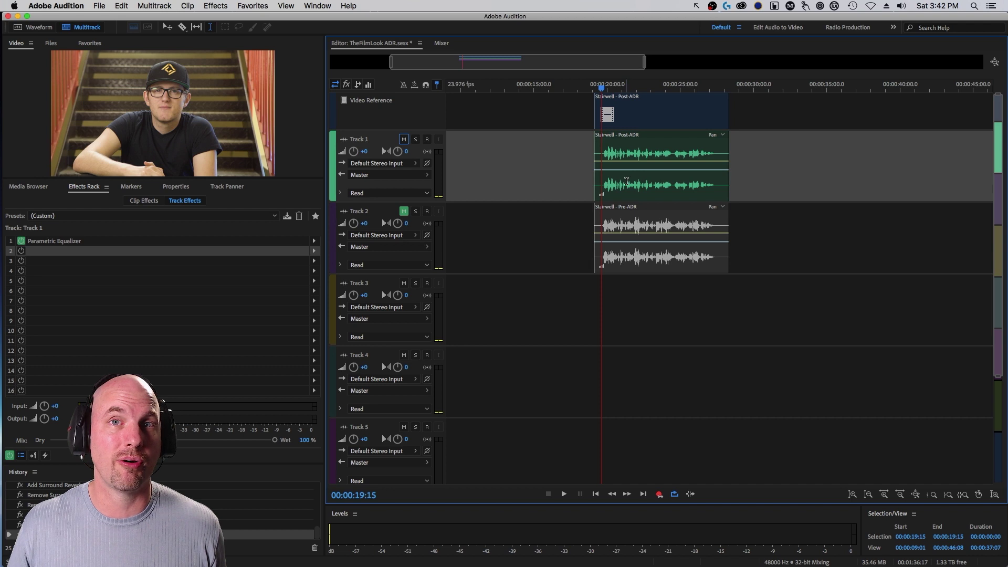
# Inspect Track 1's Parametric Equalizer settings, then close the equalizer window.
pyautogui.doubleClick(79, 240)
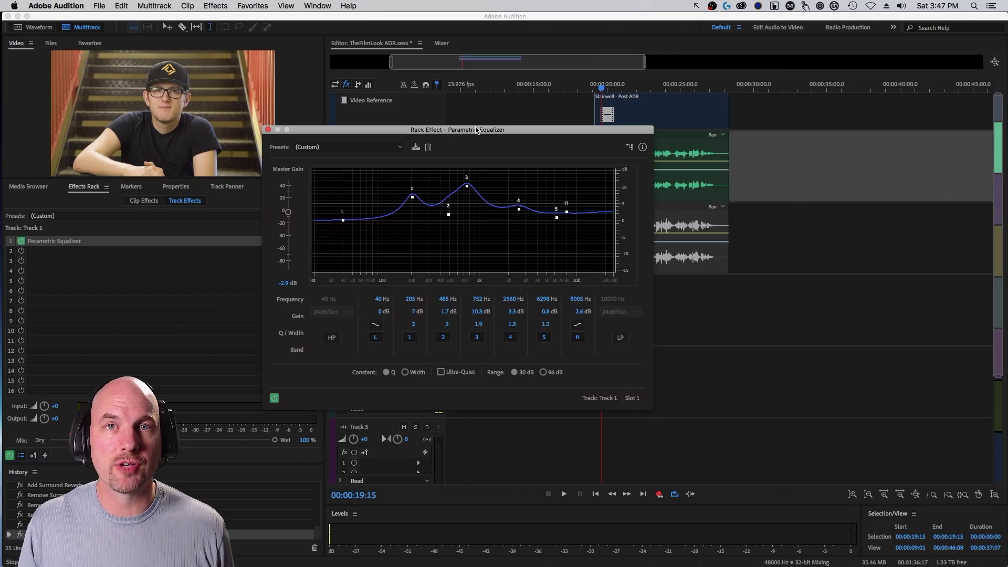
pyautogui.moveTo(501, 131); pyautogui.dragTo(369, 104)
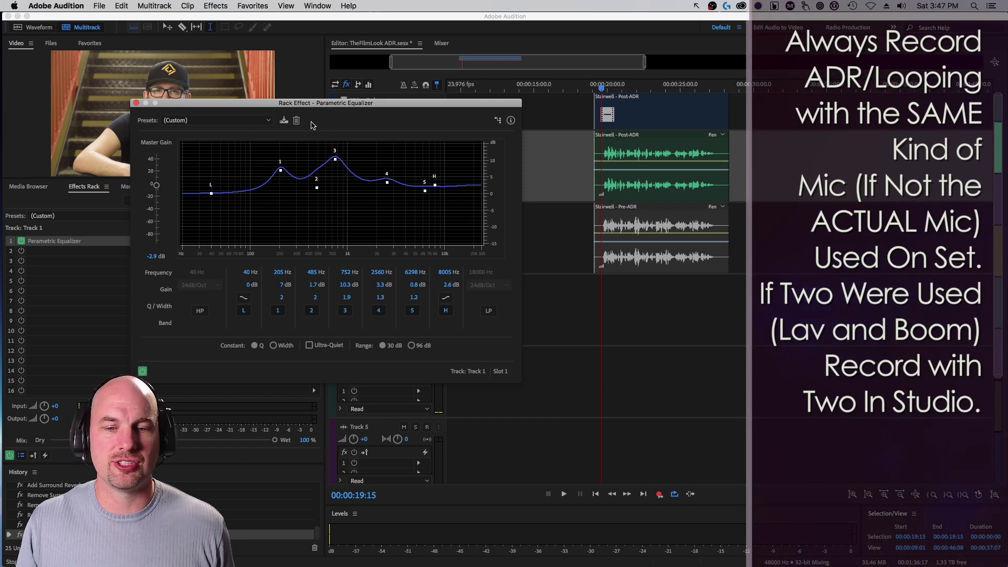
pyautogui.click(136, 104)
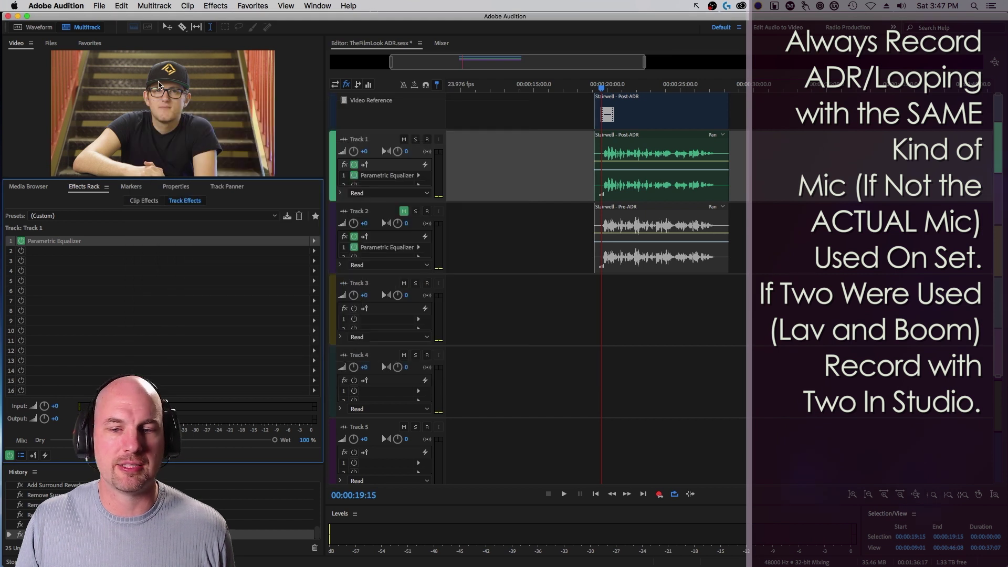
# Compare the dialogue with Track 1's Parametric Equalizer bypassed and re-enabled.
pyautogui.click(355, 176)
pyautogui.press('space')
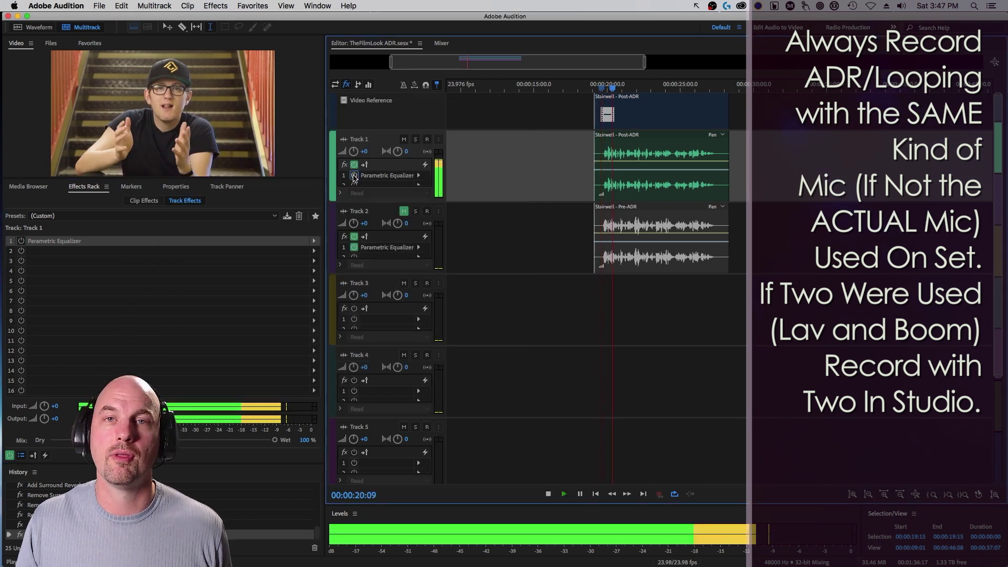
pyautogui.press('space')
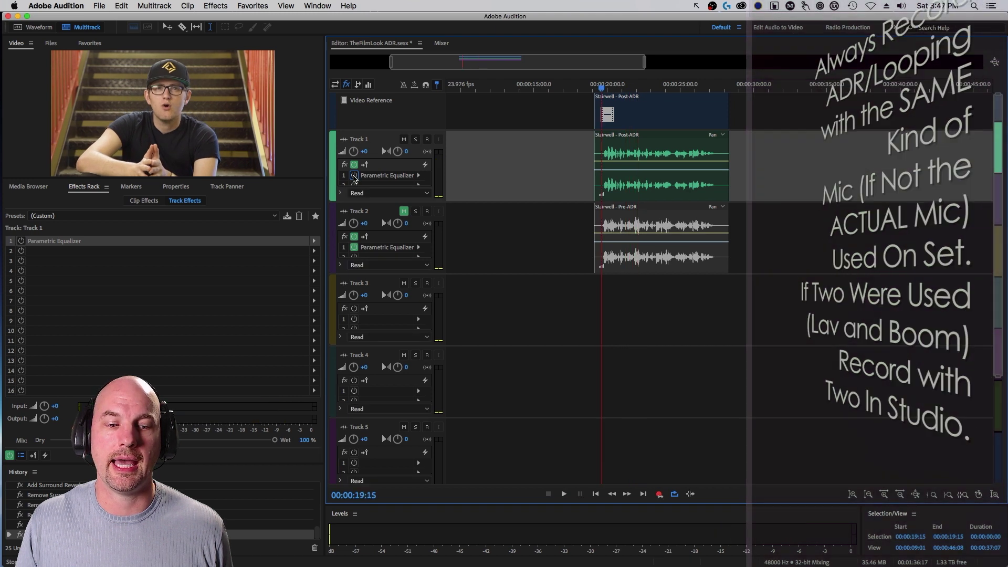
pyautogui.click(354, 177)
pyautogui.press('space')
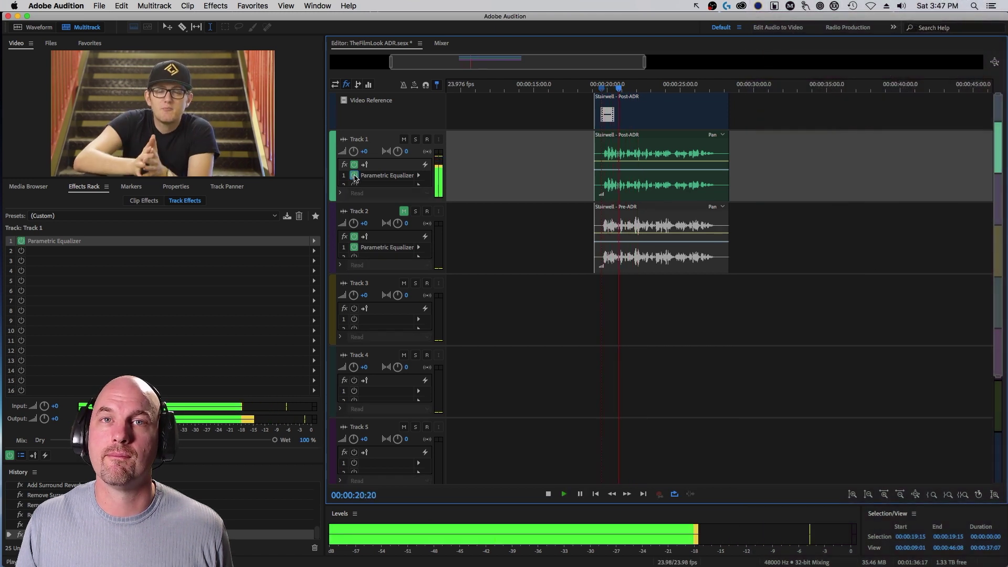
pyautogui.press('space')
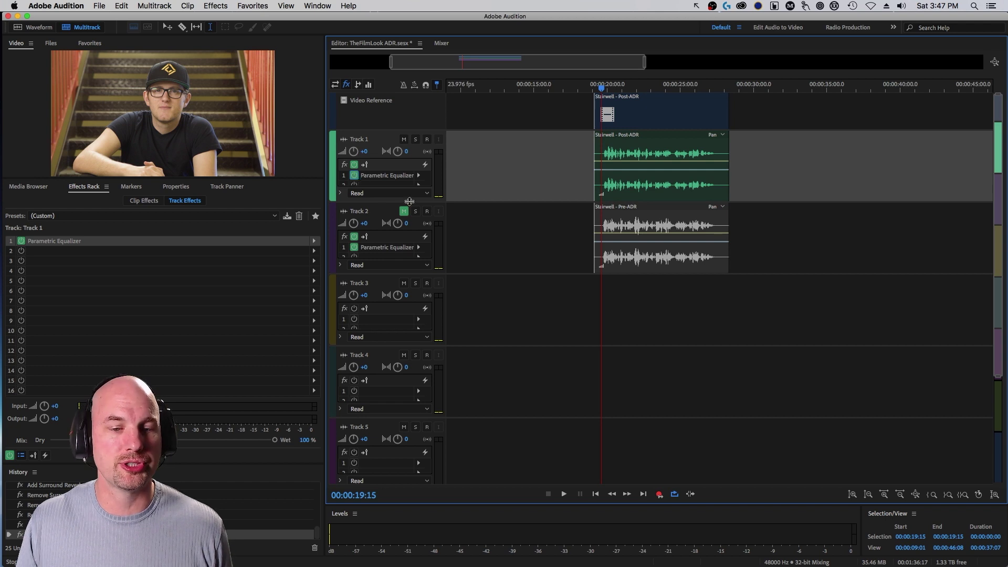
# Unmute Track 2's Pre-ADR dialogue, mute Track 1, and play it back.
pyautogui.click(404, 211)
pyautogui.click(403, 139)
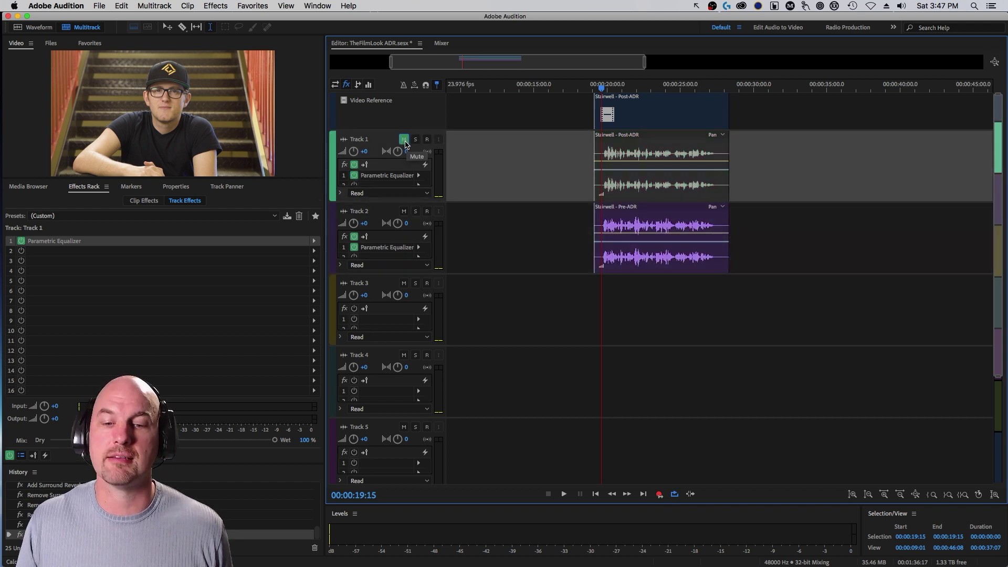
pyautogui.press('space')
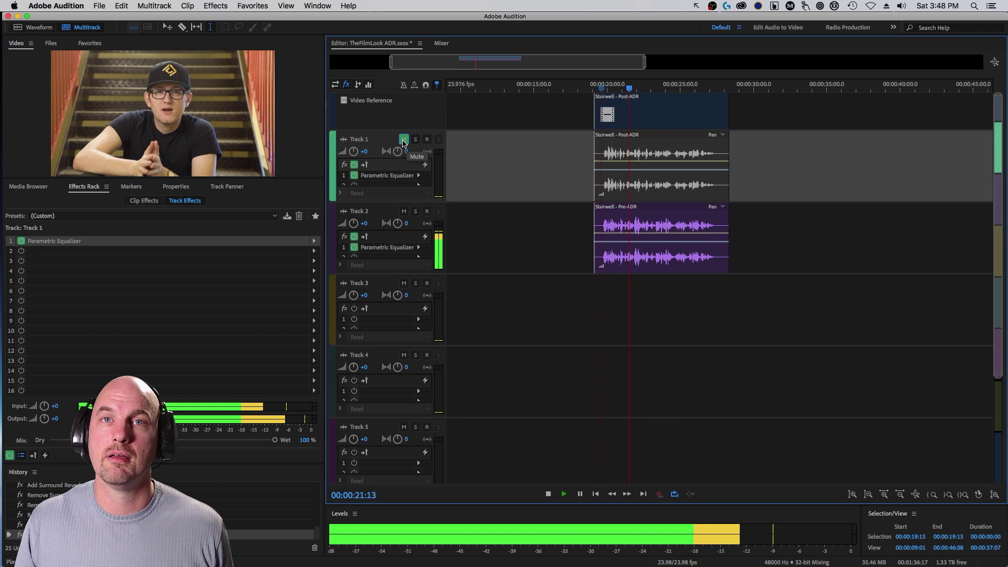
pyautogui.press('space')
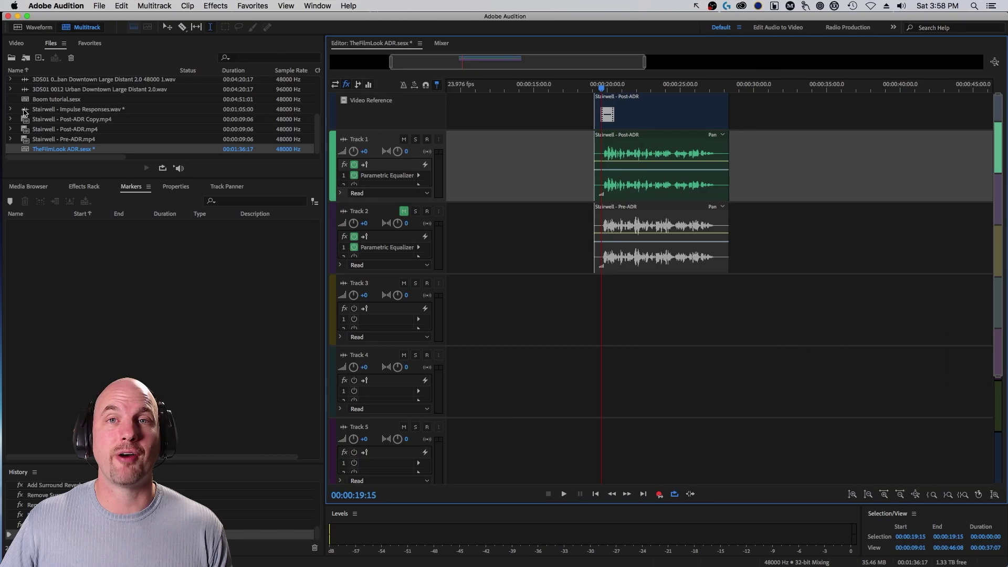
# Open Stairwell - Impulse Responses.wav in the Waveform editor and play the impulses.
pyautogui.doubleClick(25, 110)
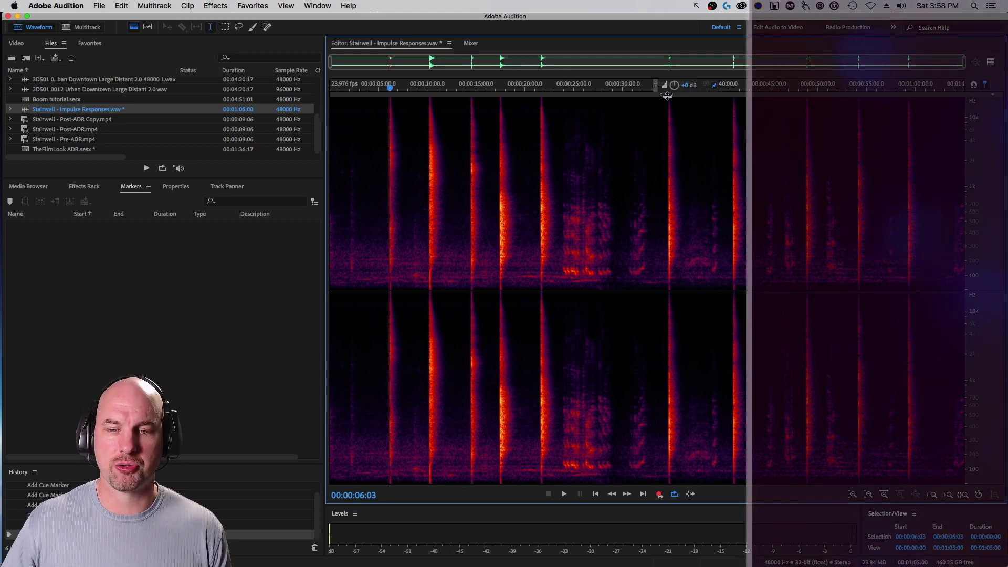
pyautogui.moveTo(667, 95); pyautogui.dragTo(713, 480)
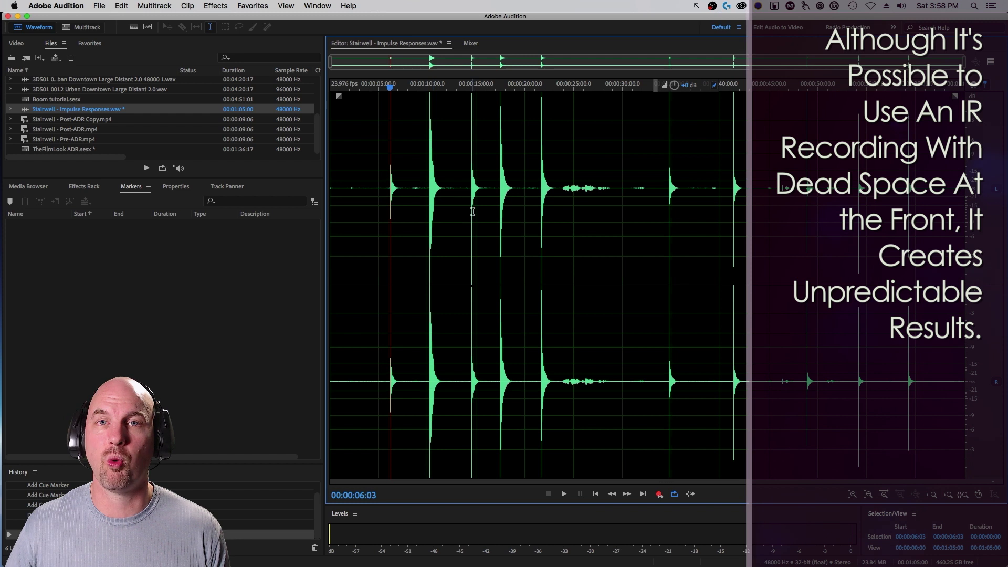
pyautogui.click(496, 164)
pyautogui.press('space')
pyautogui.press('space')
pyautogui.click(426, 159)
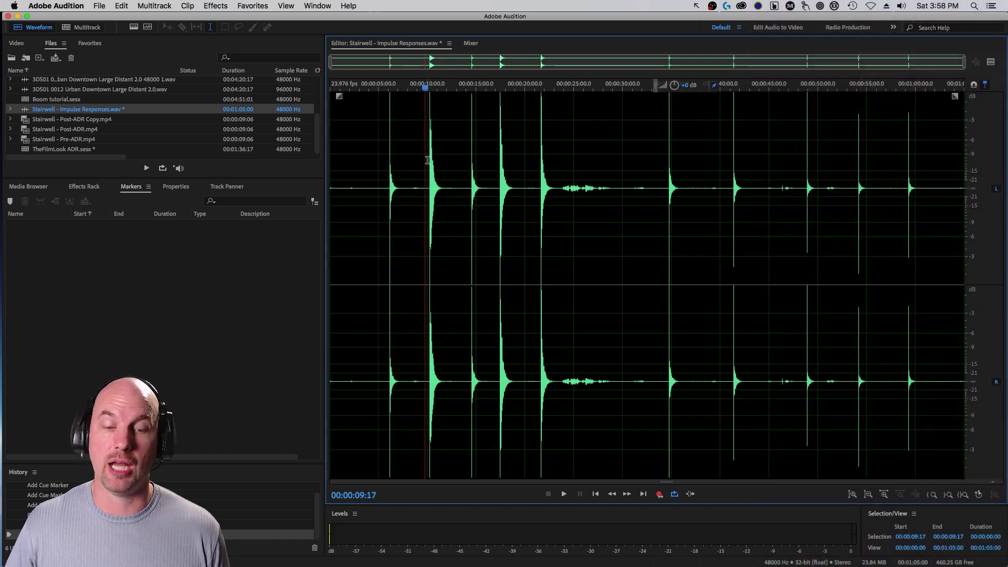
pyautogui.press('space')
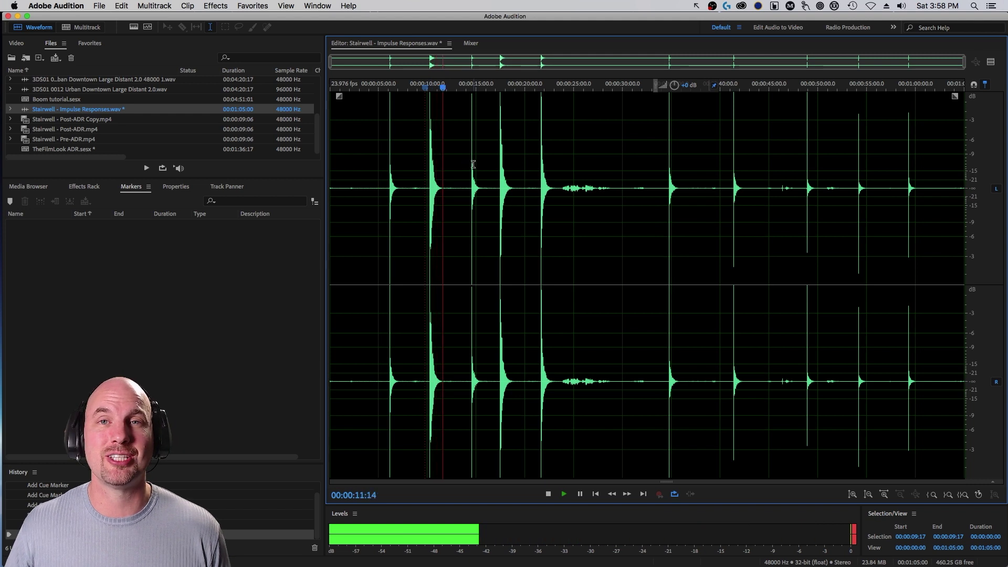
pyautogui.press('space')
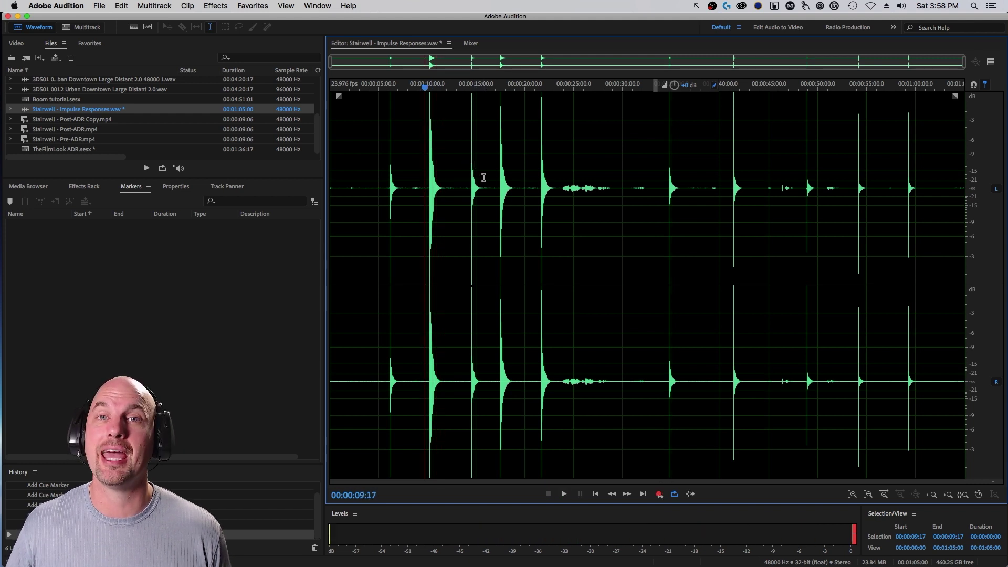
# Zoom in on the first clap's onset, then bring the second clap near 10:06 into view.
pyautogui.scroll(10, 482, 180)
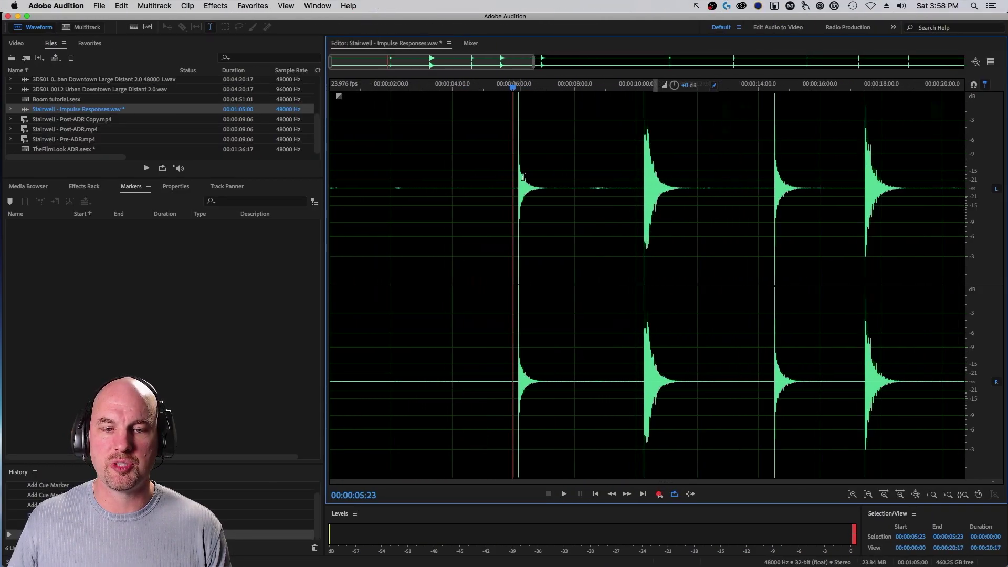
pyautogui.click(648, 164)
pyautogui.scroll(12, 648, 164)
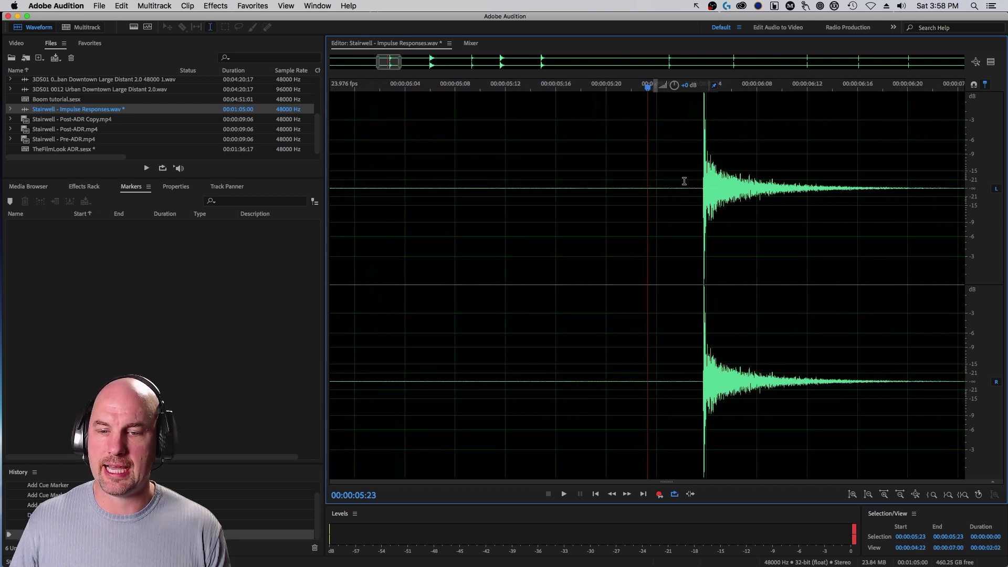
pyautogui.scroll(10, 754, 181)
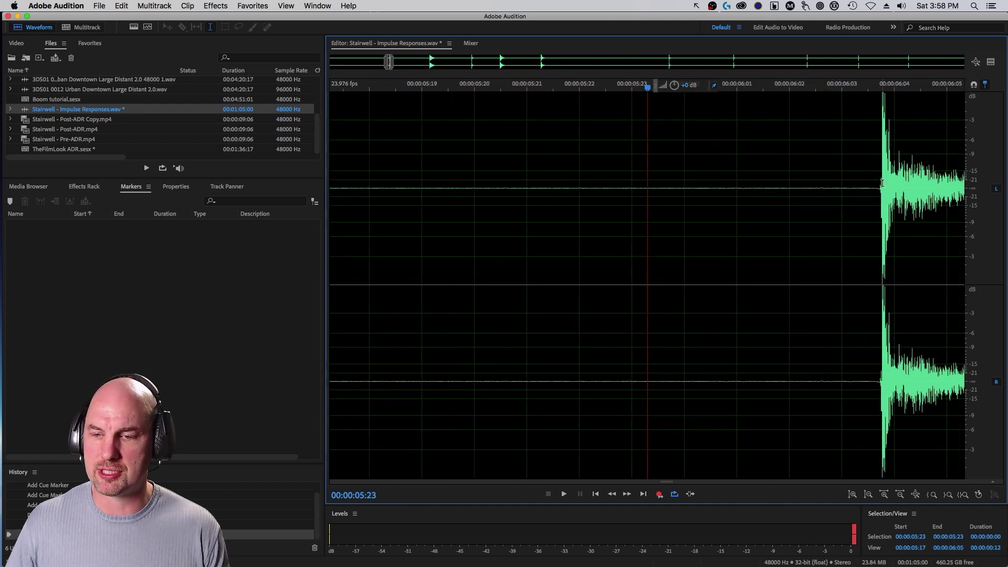
pyautogui.click(875, 184)
pyautogui.scroll(10, 874, 184)
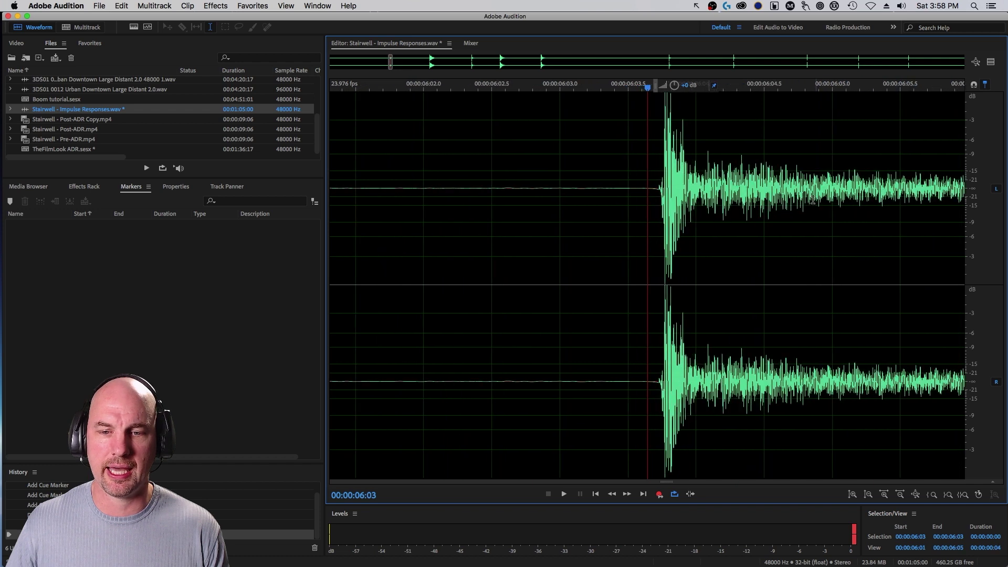
pyautogui.scroll(2, 686, 188)
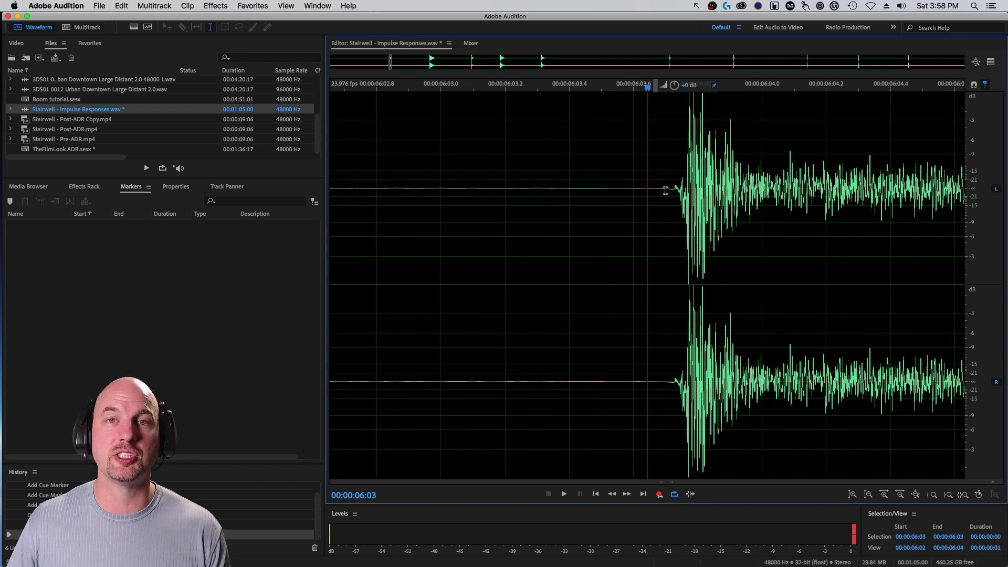
pyautogui.moveTo(390, 62); pyautogui.dragTo(431, 62)
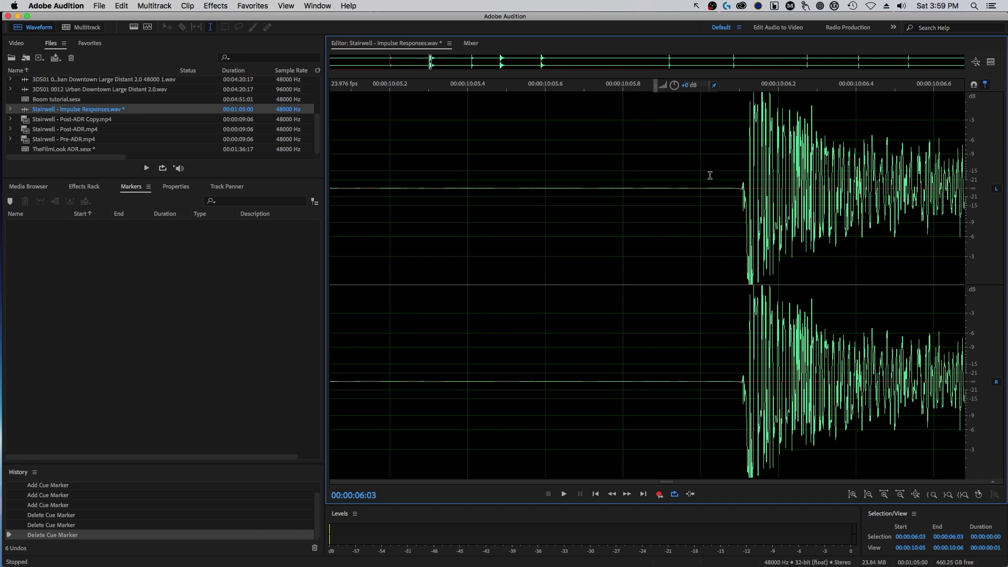
# Add range markers for the first clap, 10:06–14:12, and 14:12–17:11.
pyautogui.moveTo(696, 171)
pyautogui.mouseDown()
pyautogui.moveTo(748, 172)
pyautogui.moveTo(711, 171)
pyautogui.mouseUp()
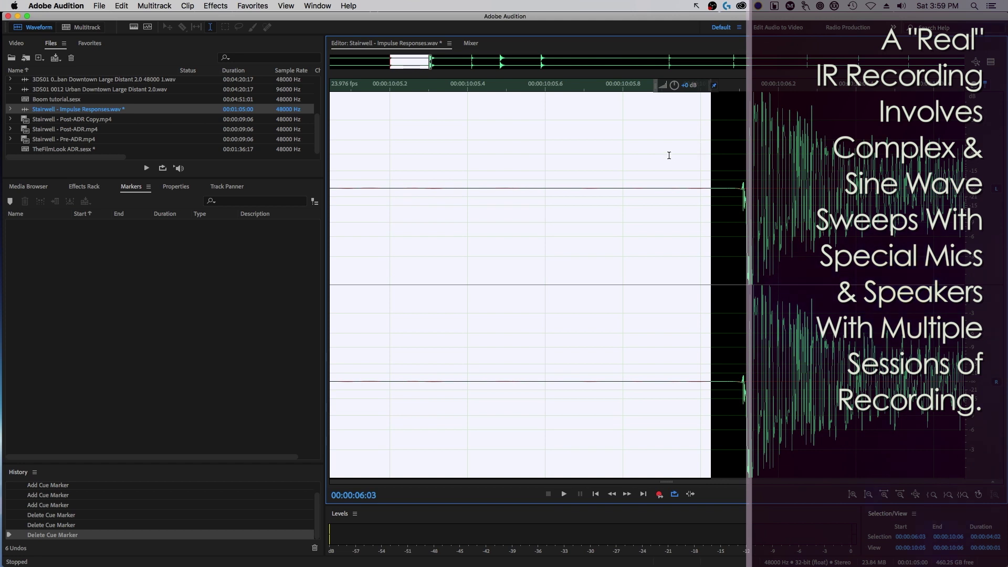
pyautogui.press('m')
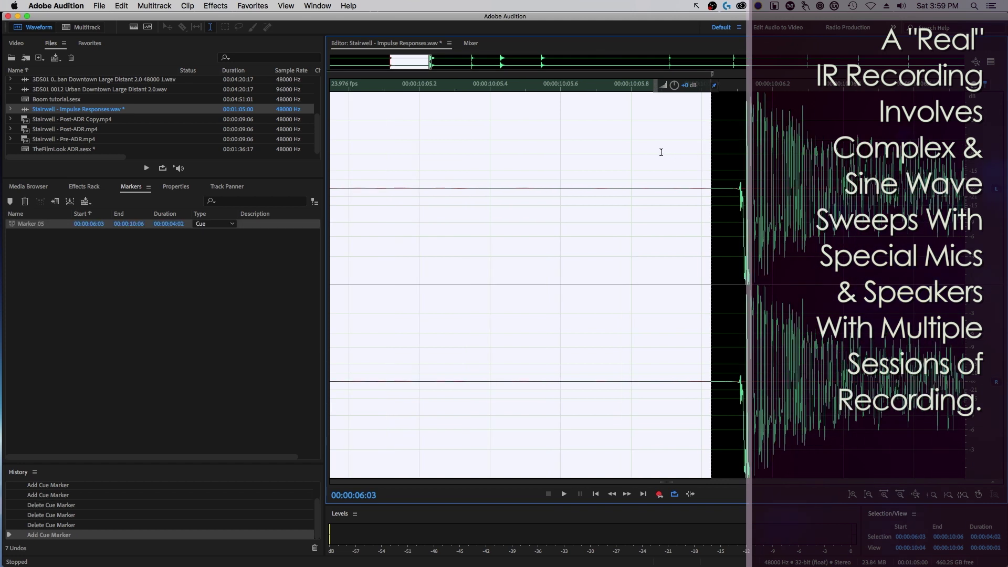
pyautogui.scroll(-5, 673, 146)
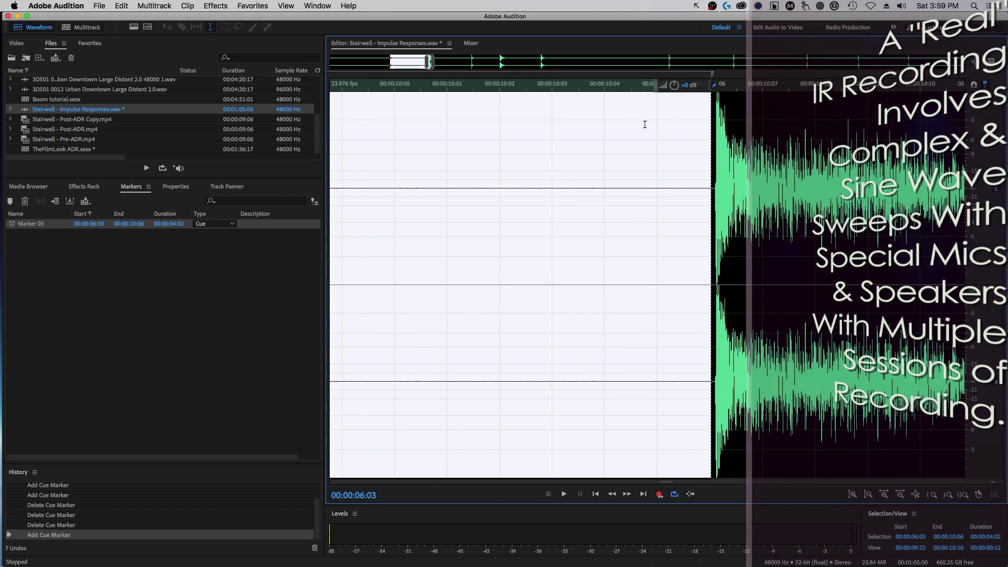
pyautogui.scroll(-6, 644, 122)
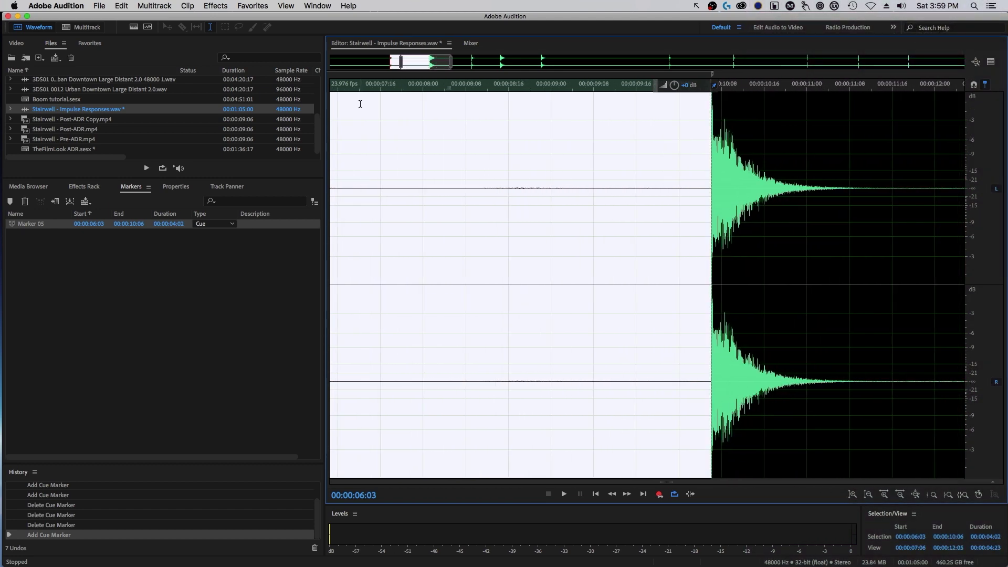
pyautogui.scroll(-4, 360, 101)
pyautogui.scroll(15, 467, 73)
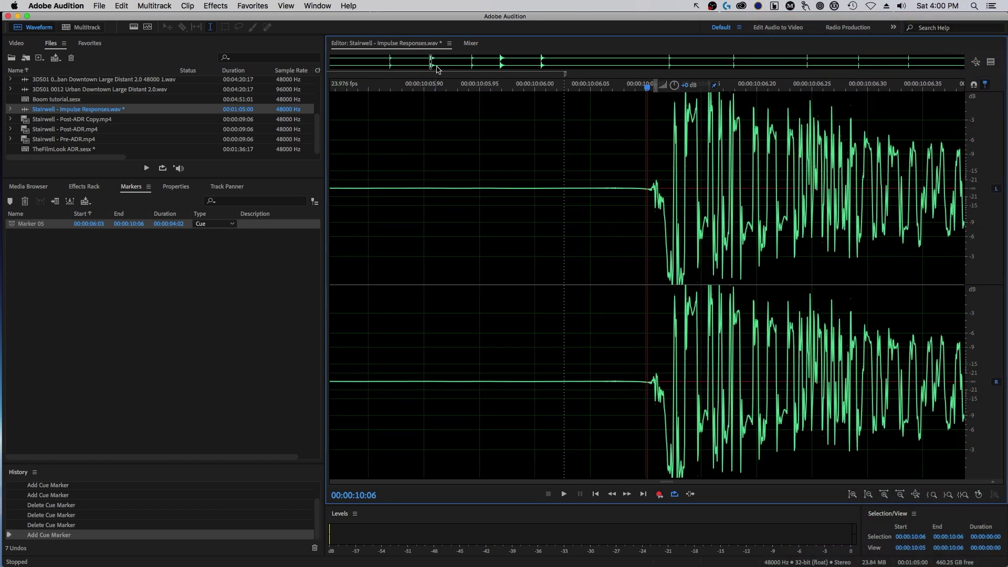
pyautogui.scroll(-3, 441, 66)
pyautogui.keyDown('shift'); pyautogui.click(462, 168); pyautogui.keyUp('shift')
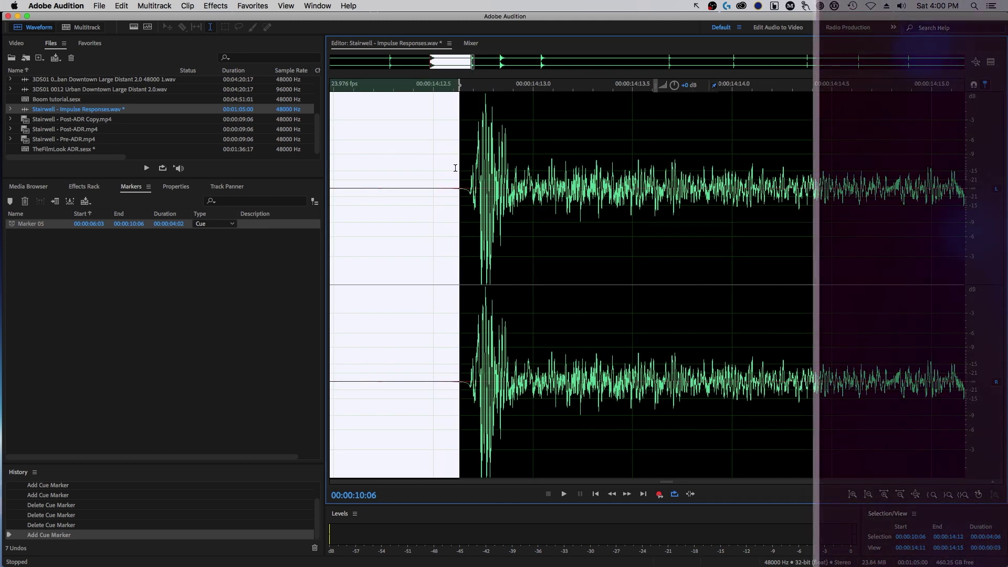
pyautogui.press('m')
pyautogui.hscroll(10, 769, 185)
pyautogui.keyDown('shift'); pyautogui.click(773, 182); pyautogui.keyUp('shift')
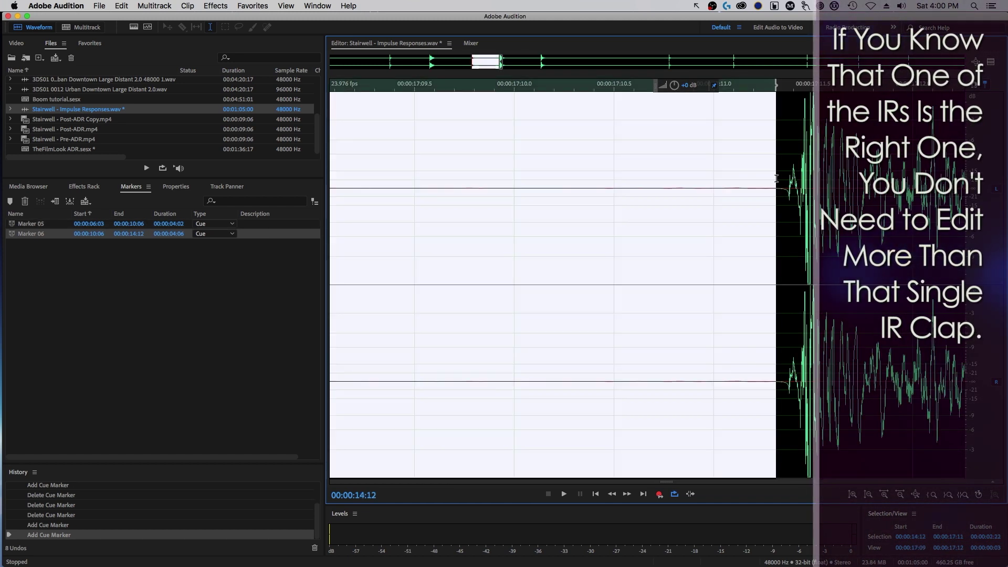
pyautogui.press('m')
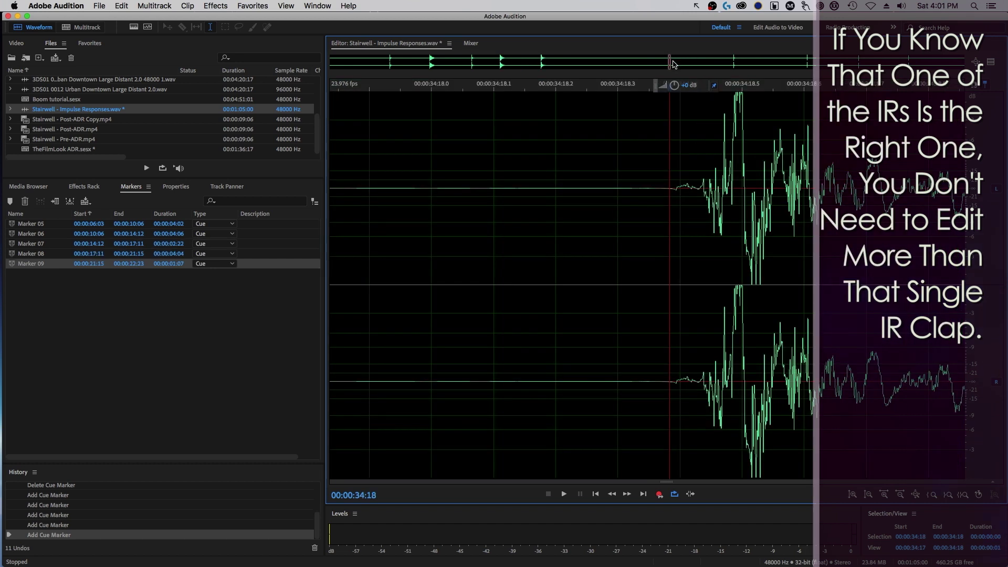
# Add range markers for 34:18–41:09 and 41:09–48:21, then clear the selection.
pyautogui.moveTo(673, 64); pyautogui.dragTo(738, 64)
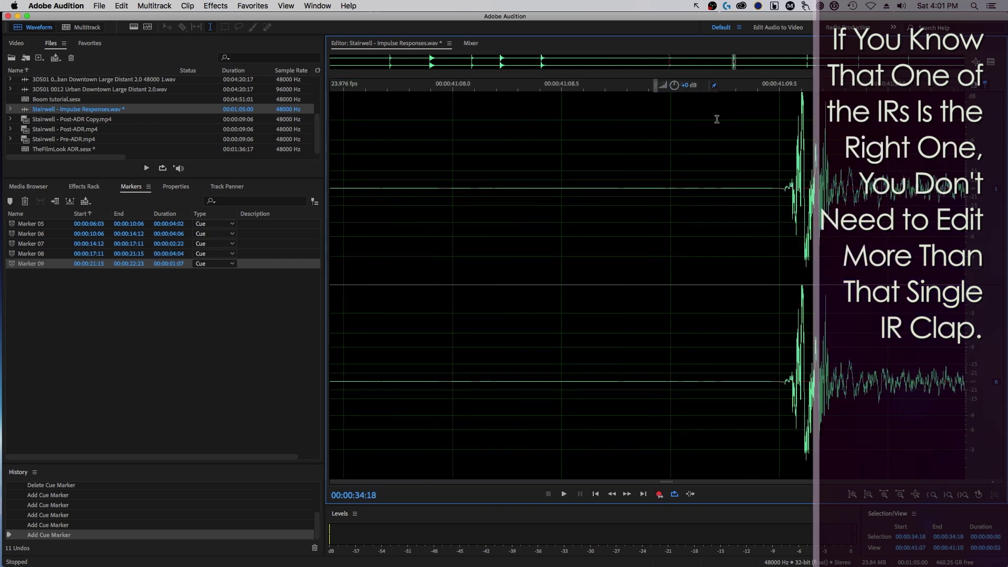
pyautogui.keyDown('shift'); pyautogui.click(768, 180); pyautogui.keyUp('shift')
pyautogui.press('m')
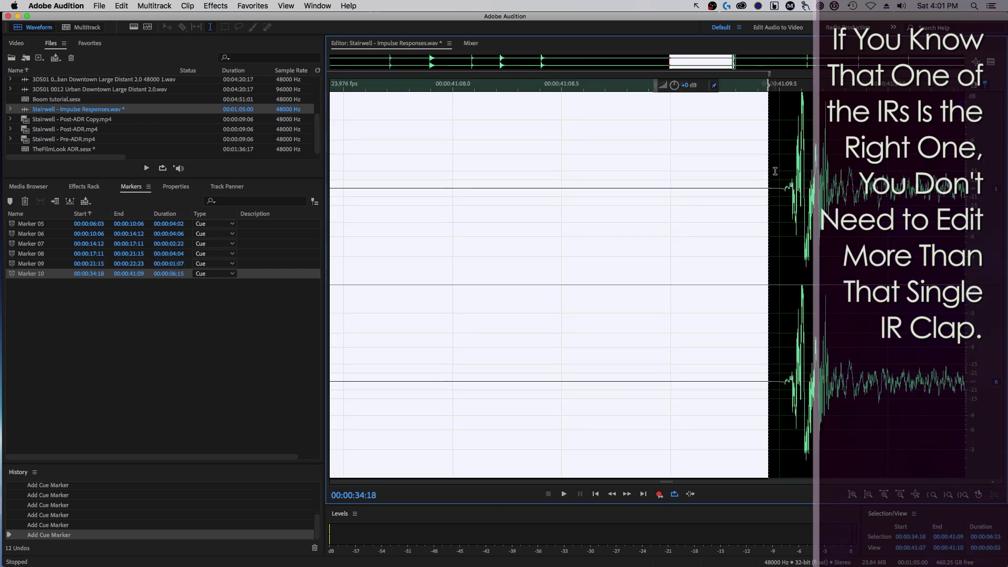
pyautogui.click(765, 177)
pyautogui.moveTo(735, 63); pyautogui.dragTo(808, 63)
pyautogui.keyDown('shift'); pyautogui.click(439, 166); pyautogui.keyUp('shift')
pyautogui.press('m')
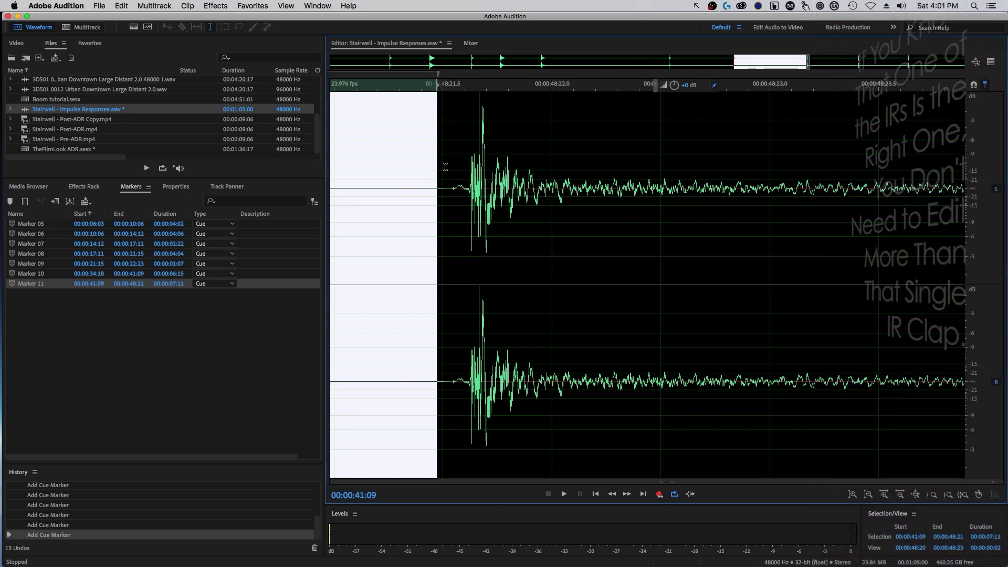
pyautogui.click(444, 165)
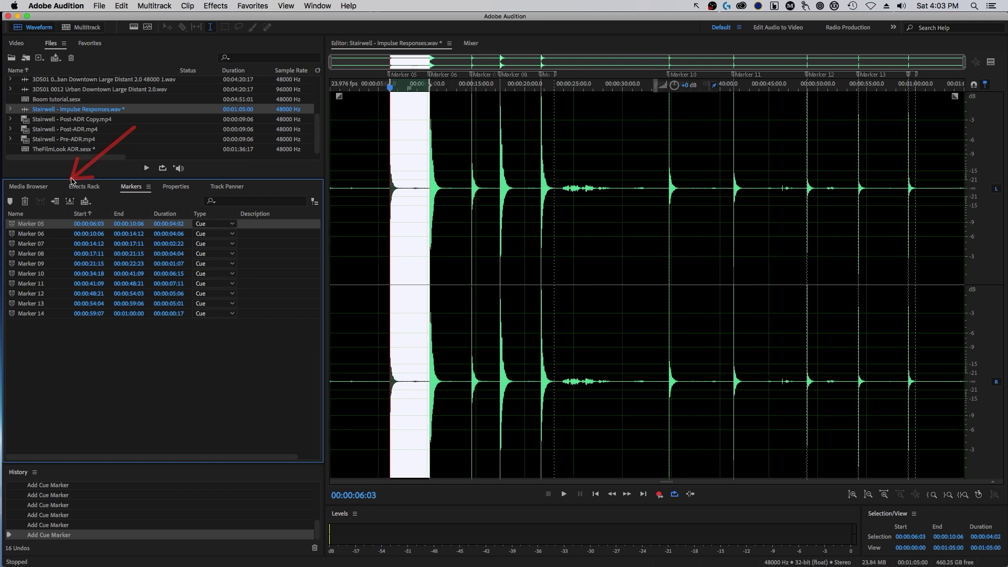
# Select the Marker 05 clap and save it as a separate file with Save Selection As.
pyautogui.click(14, 226)
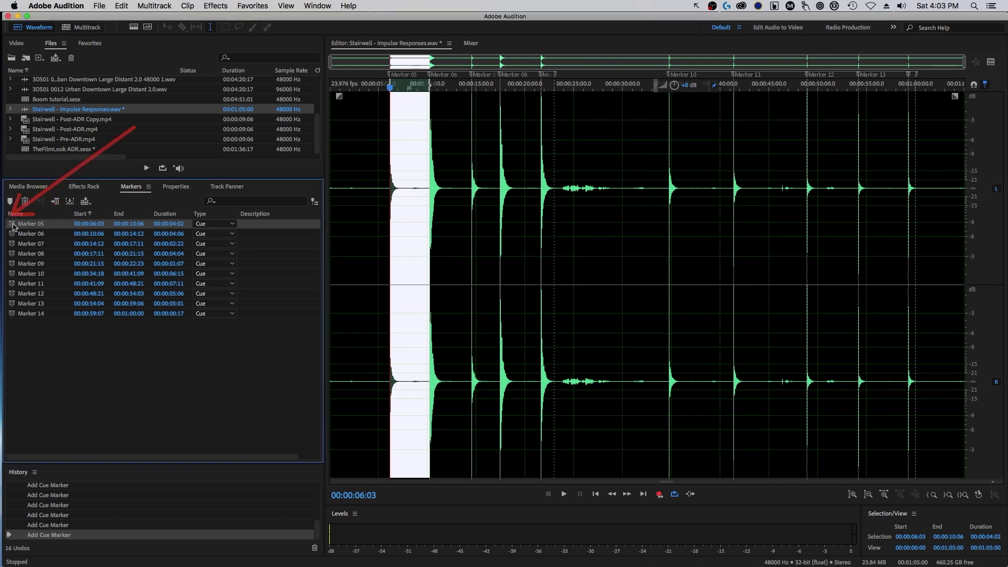
pyautogui.rightClick(410, 150)
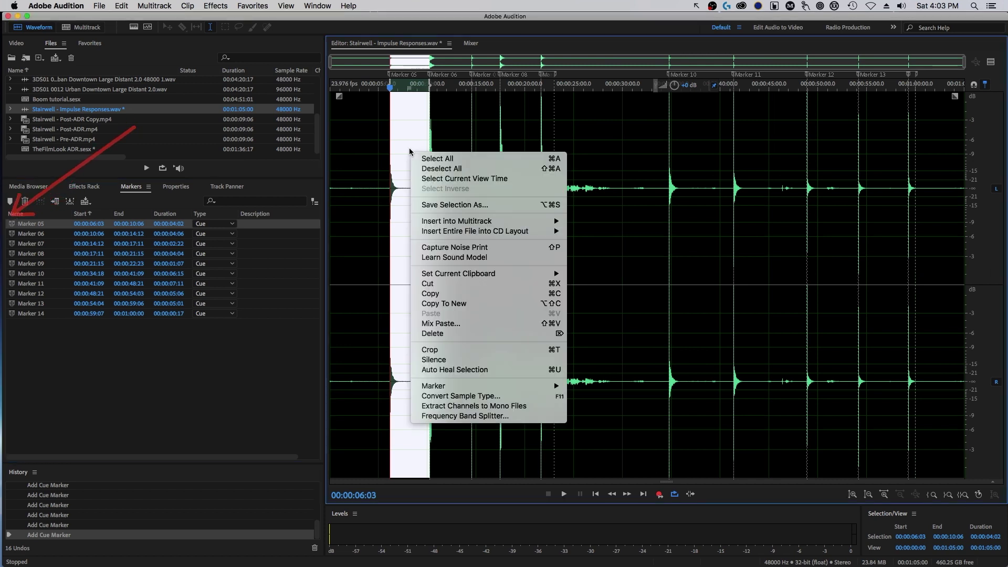
pyautogui.click(466, 206)
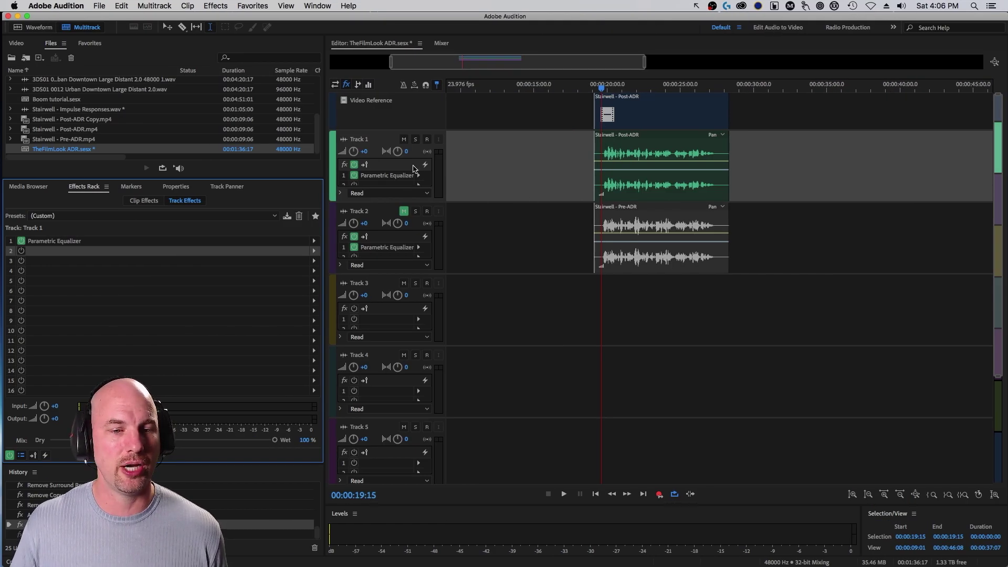
# Add Reverb > Convolution Reverb to Track 1's second effect slot.
pyautogui.click(313, 250)
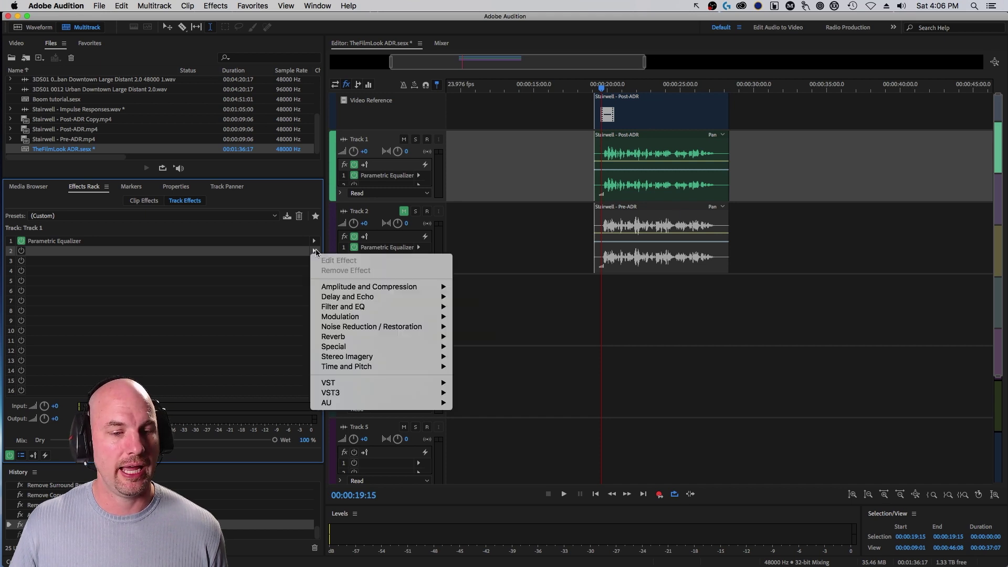
pyautogui.moveTo(405, 336)
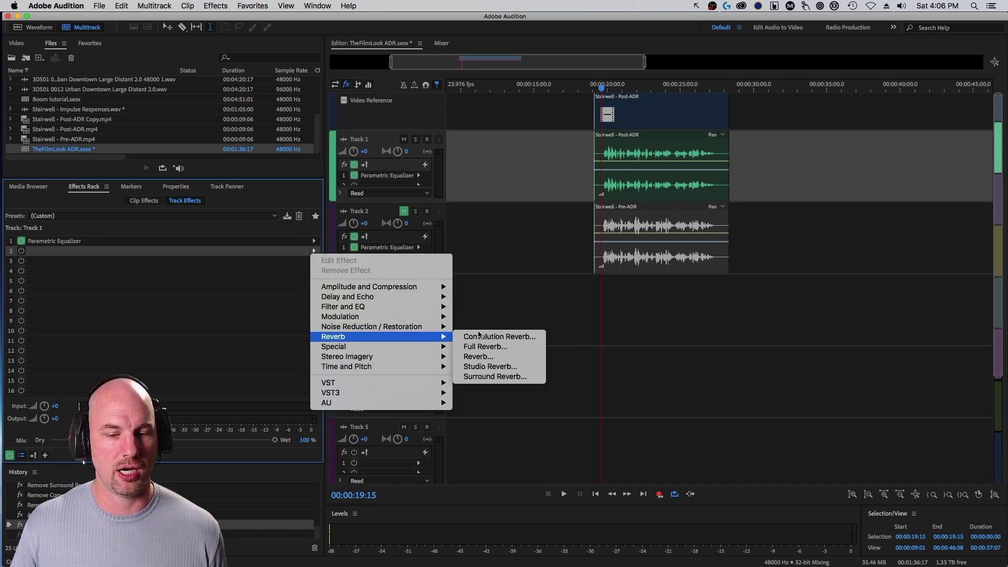
pyautogui.click(507, 337)
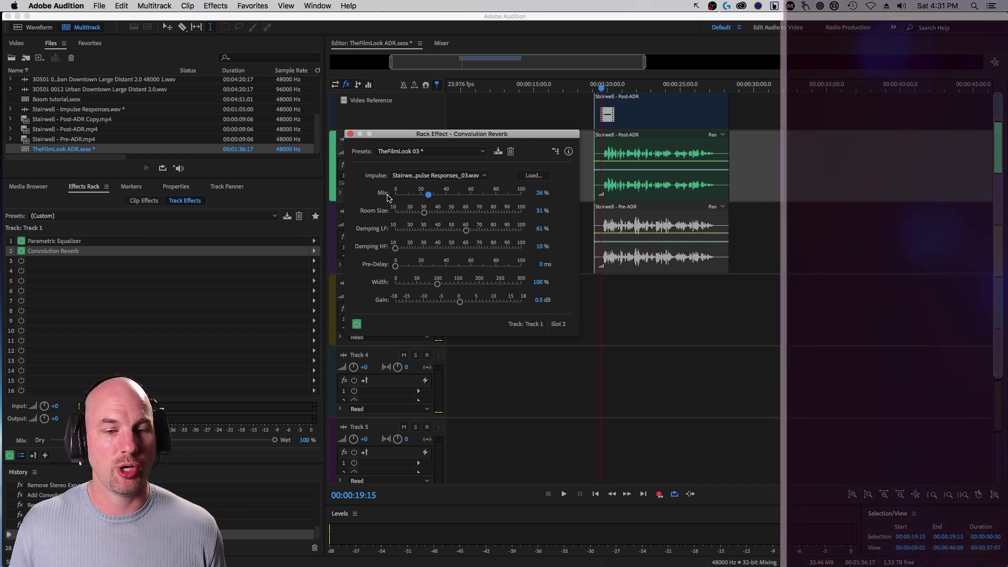
# Set the Convolution Reverb Mix to 100% and audition the dialogue.
pyautogui.moveTo(387, 197); pyautogui.dragTo(395, 200)
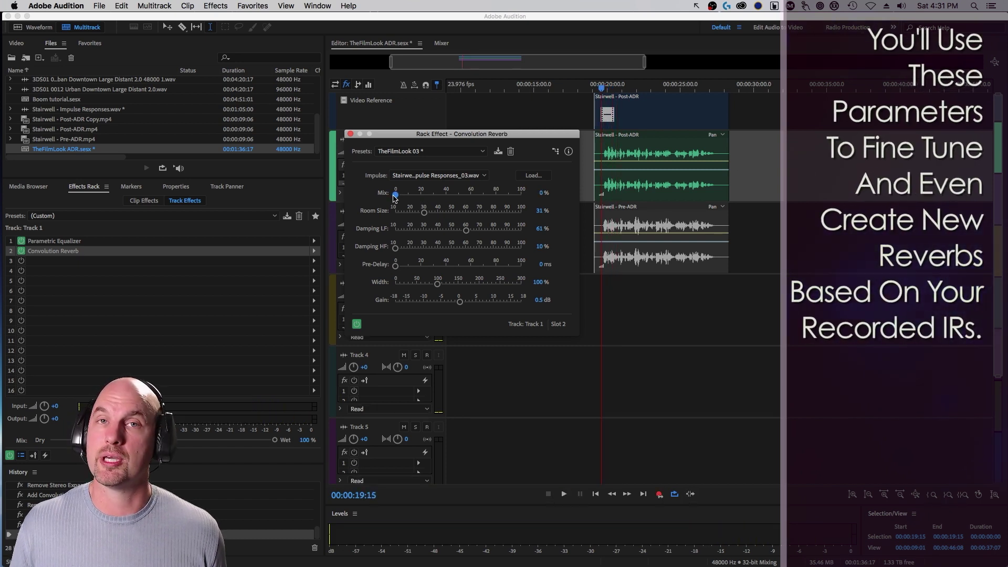
pyautogui.moveTo(393, 198); pyautogui.dragTo(584, 196)
pyautogui.press('space')
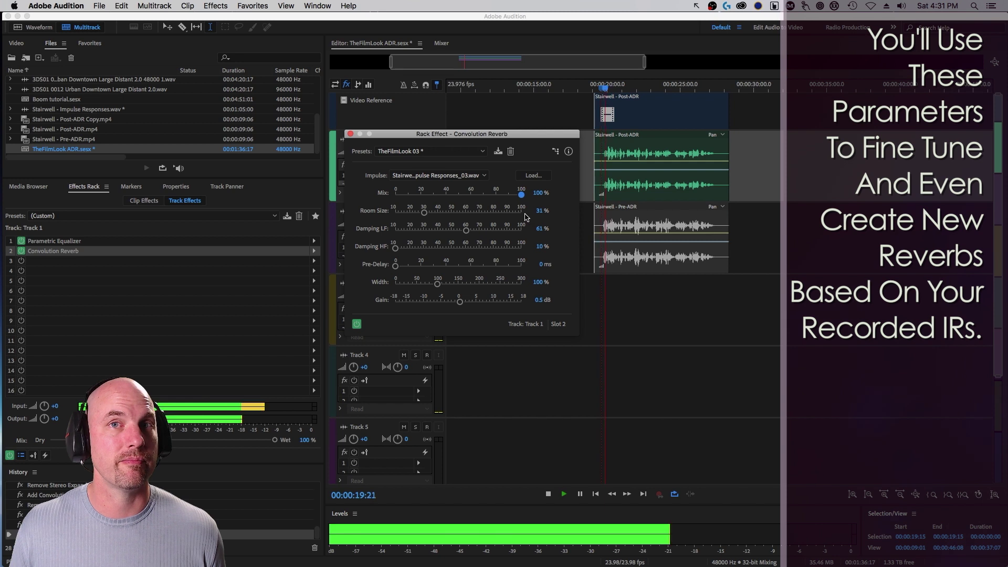
pyautogui.press('space')
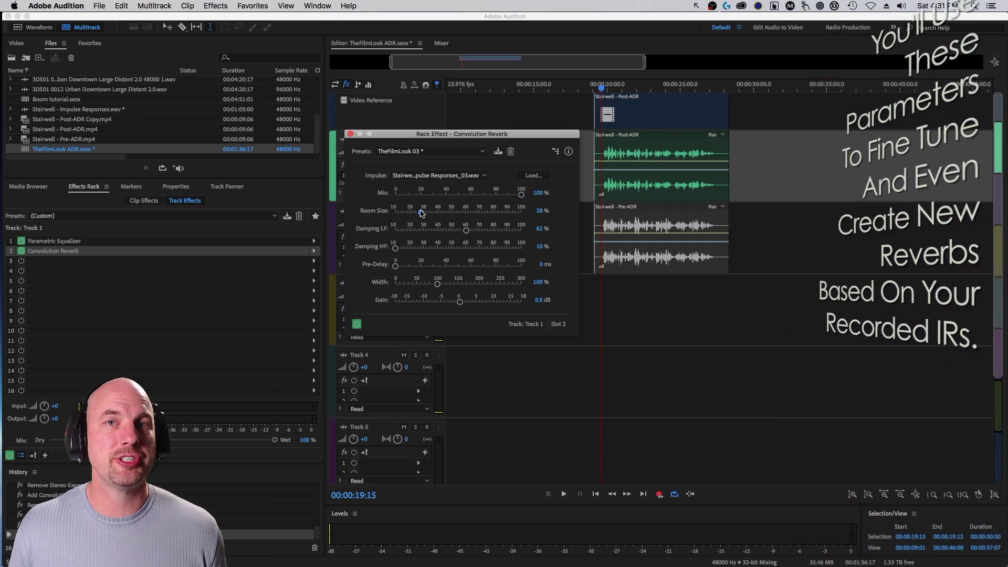
# Try several Room Size values while playing, settling on 30%.
pyautogui.moveTo(424, 212); pyautogui.dragTo(535, 214)
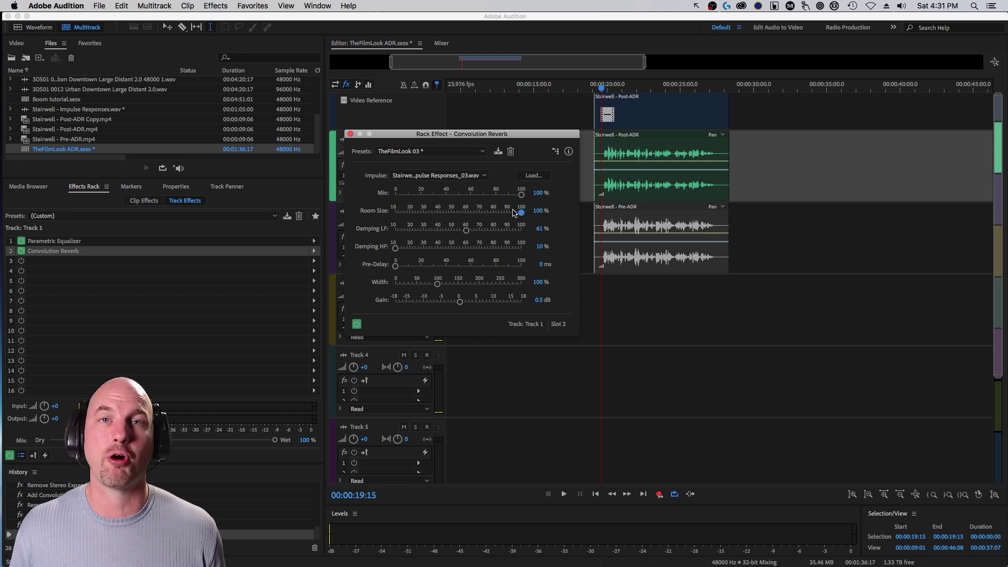
pyautogui.moveTo(510, 214); pyautogui.dragTo(395, 212)
pyautogui.press('space')
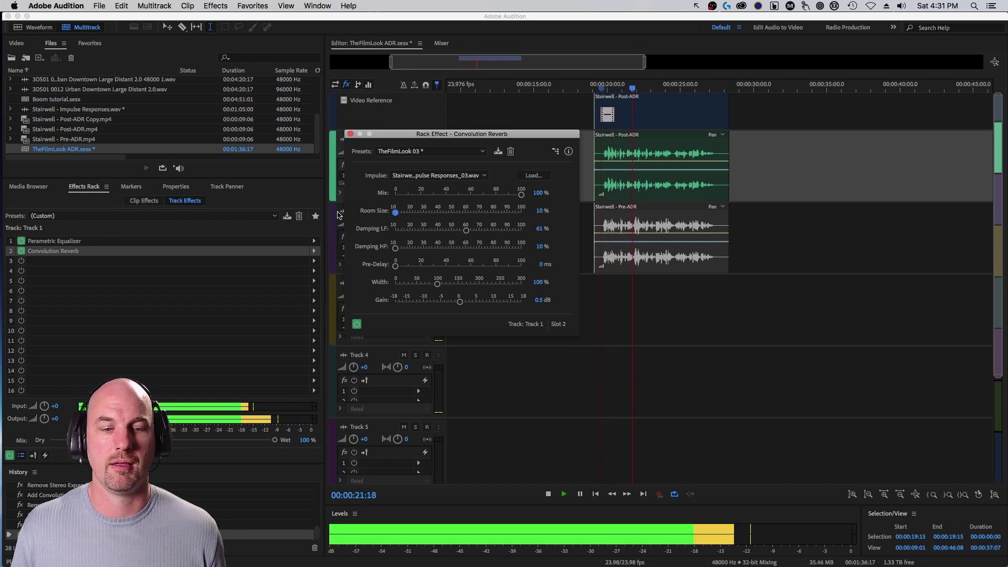
pyautogui.click(471, 226)
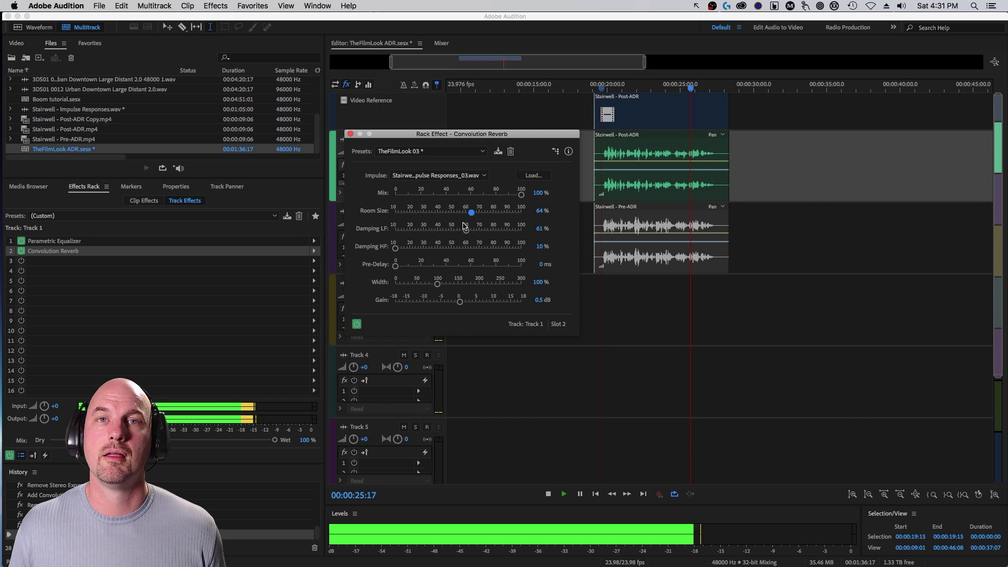
pyautogui.press('space')
pyautogui.click(431, 221)
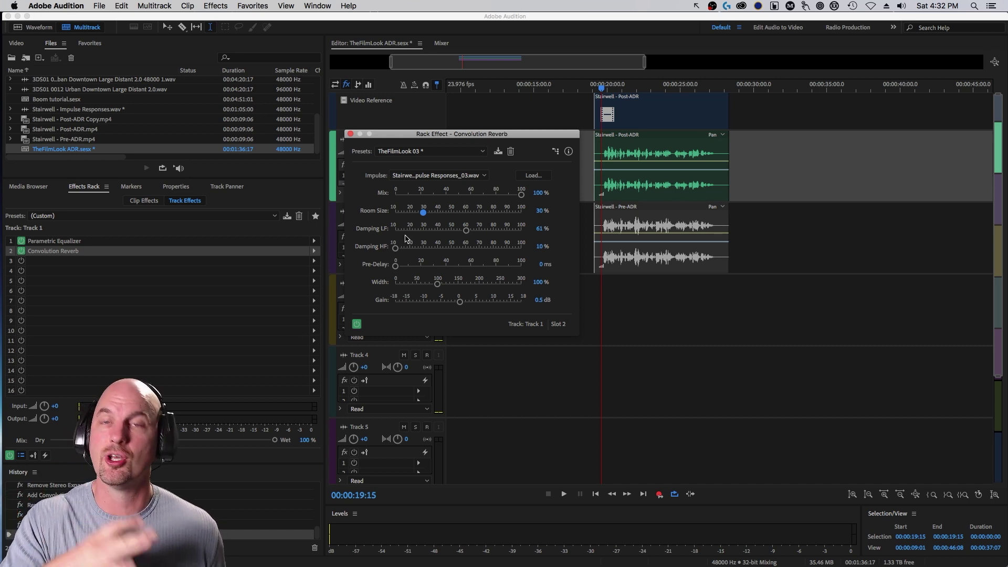
# Sweep Damping LF between minimum and 98%, ending at 10%, and set Damping HF to 100%.
pyautogui.click(396, 231)
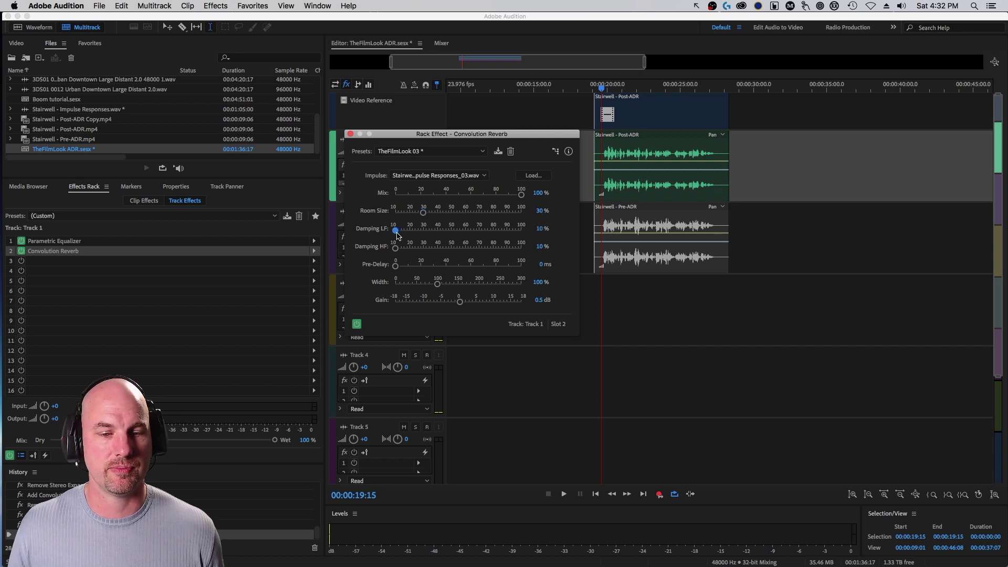
pyautogui.press('space')
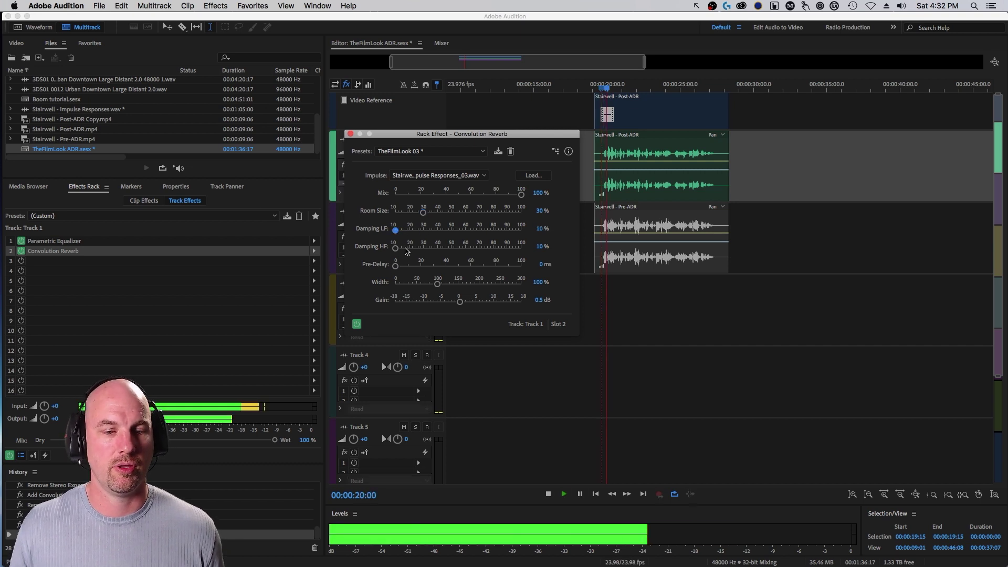
pyautogui.click(520, 231)
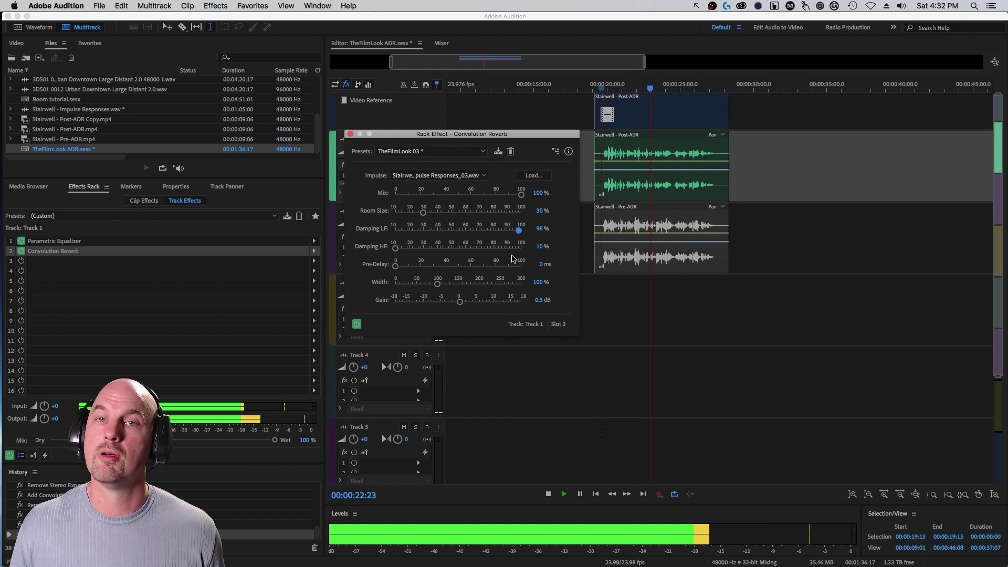
pyautogui.press('space')
pyautogui.click(396, 230)
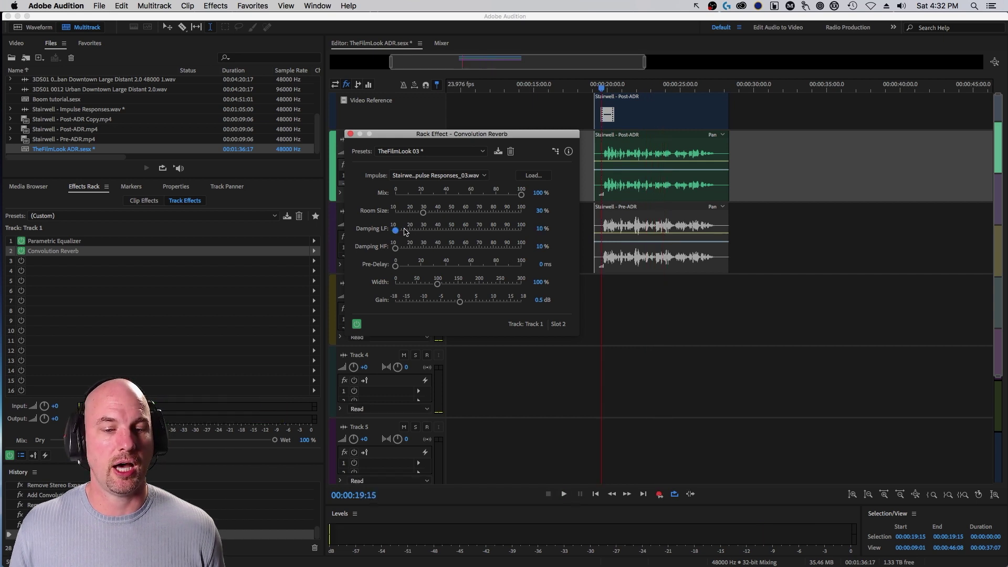
pyautogui.press('space')
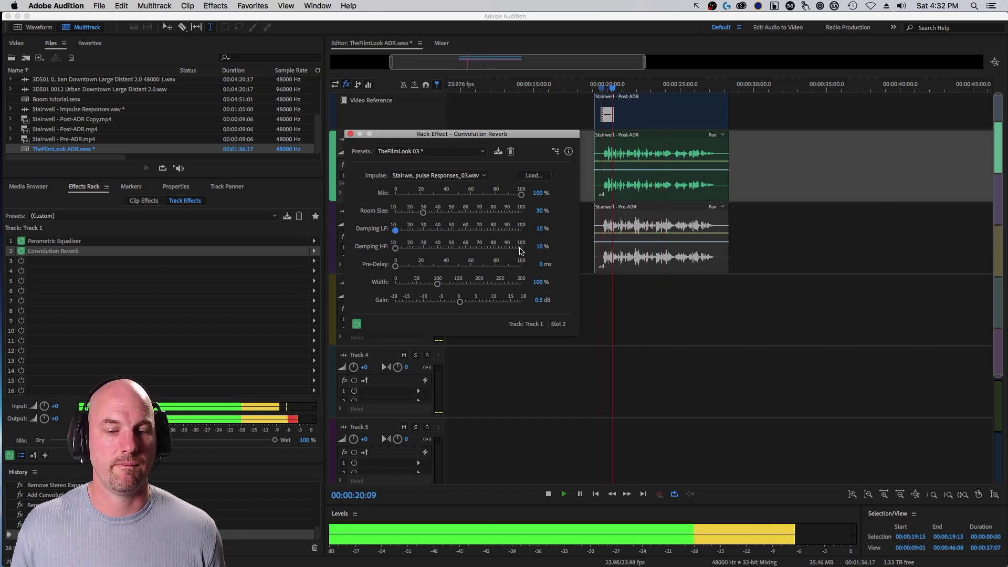
pyautogui.click(521, 250)
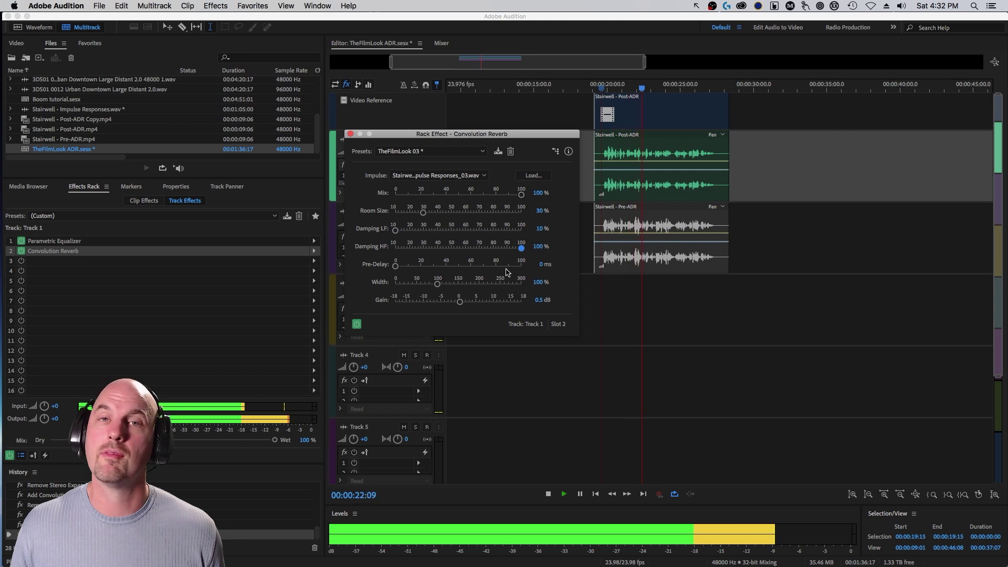
pyautogui.press('space')
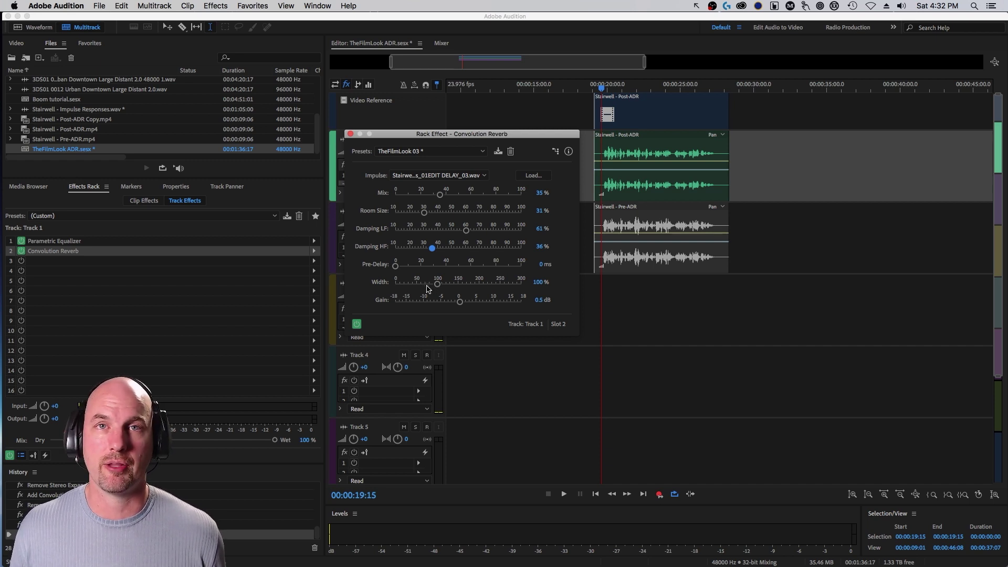
# Set the Convolution Reverb gain to 0 dB.
pyautogui.click(540, 300)
pyautogui.write('0')
pyautogui.press('Return')
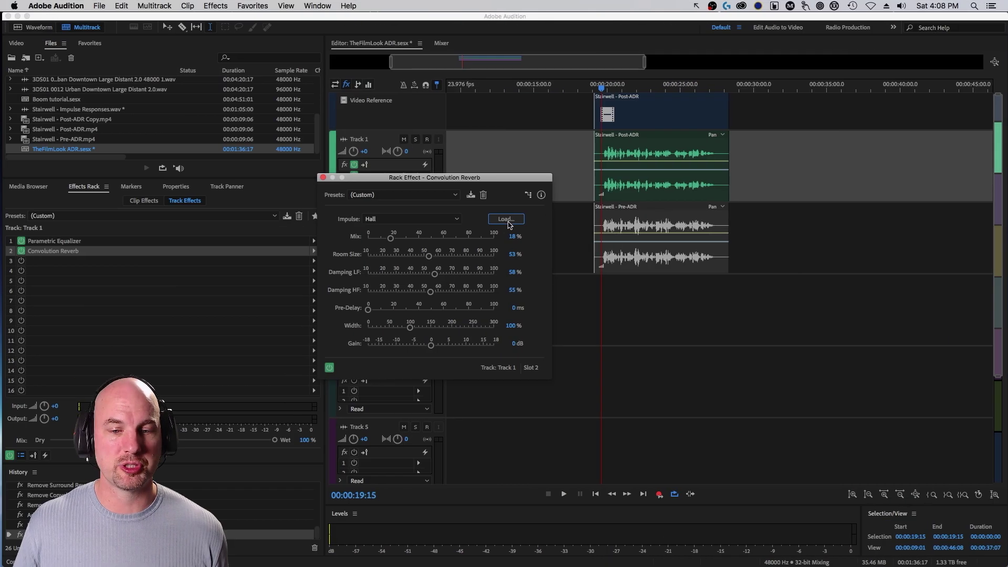
# Load Stairwell - Impulse Responses_01.wav as the reverb's impulse file.
pyautogui.click(507, 220)
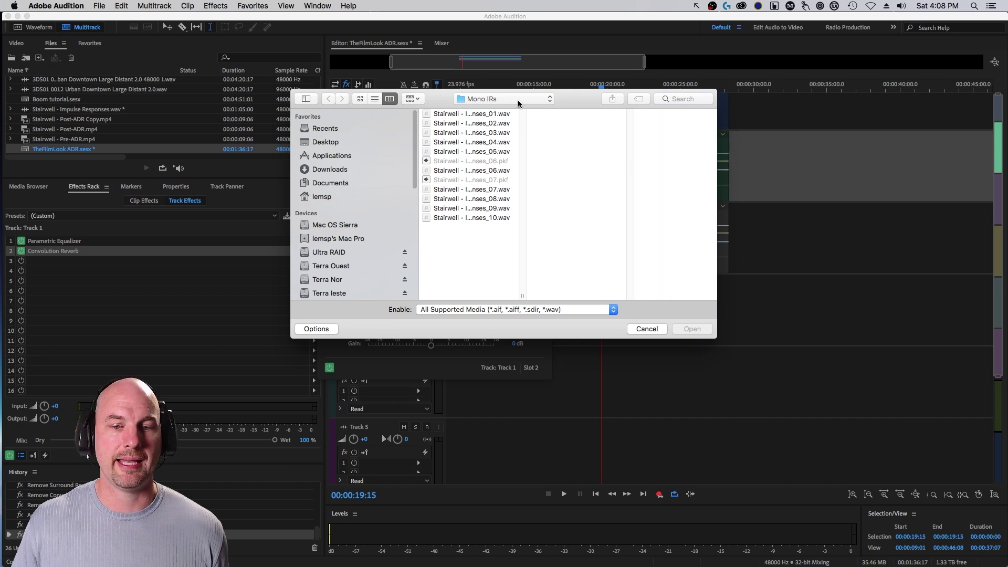
pyautogui.click(485, 115)
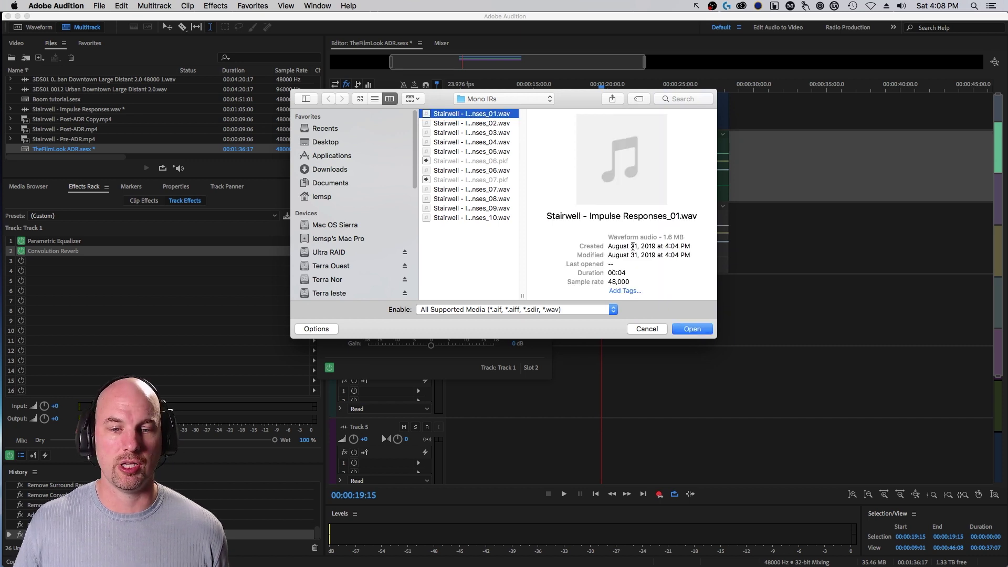
pyautogui.click(687, 329)
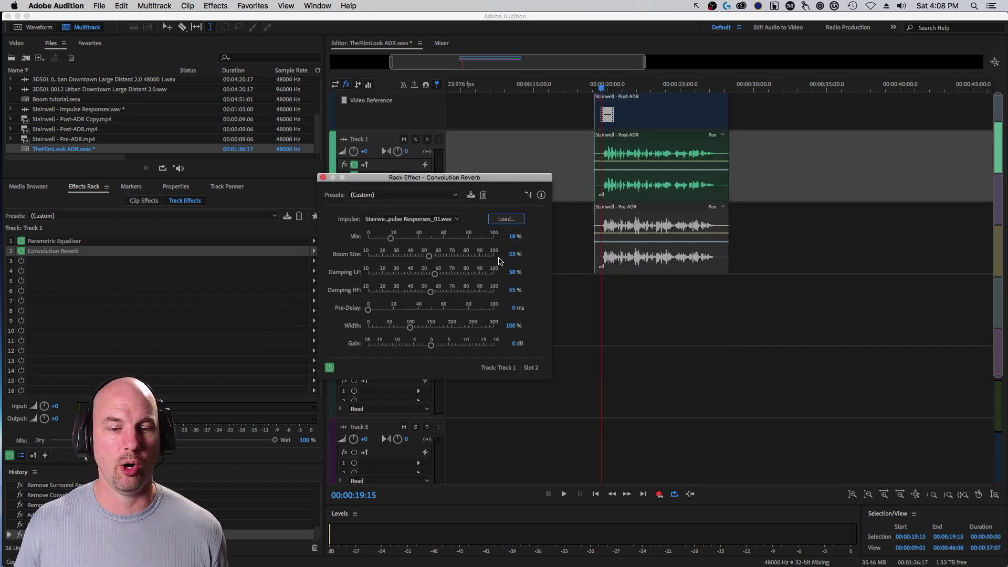
# Save the reverb settings as the preset TheFilmLook 03.
pyautogui.moveTo(254, 317); pyautogui.dragTo(385, 231)
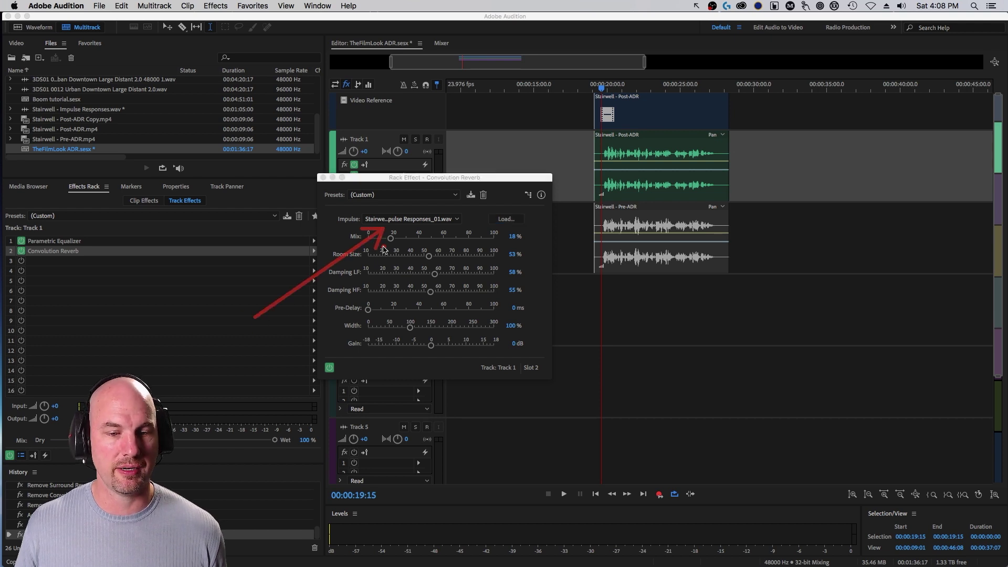
pyautogui.click(428, 225)
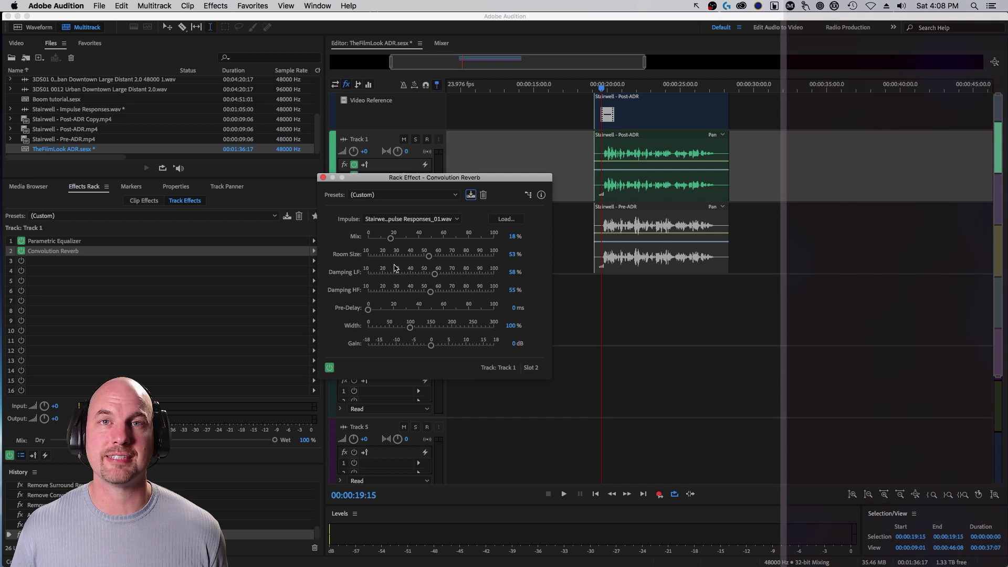
pyautogui.click(470, 195)
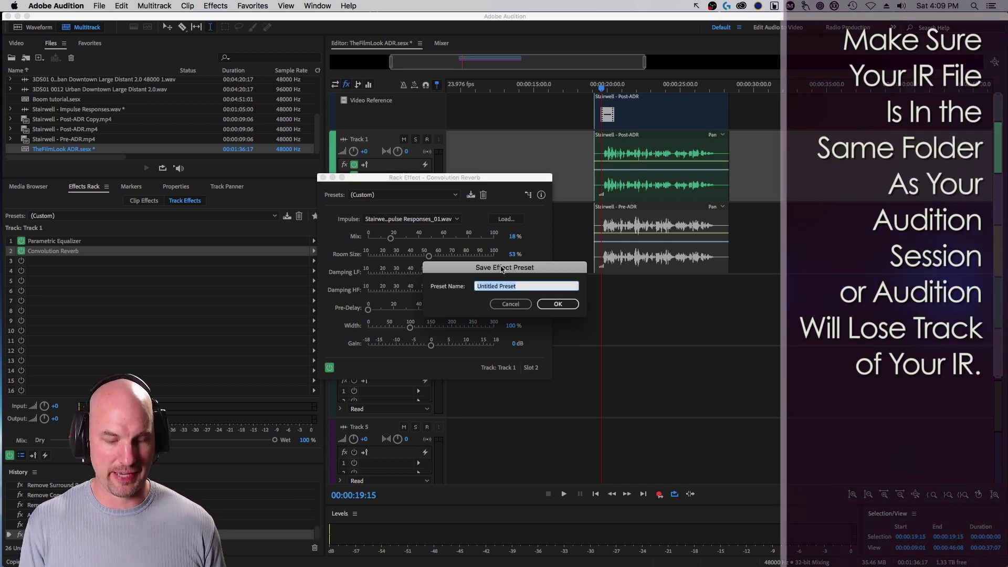
pyautogui.write('T')
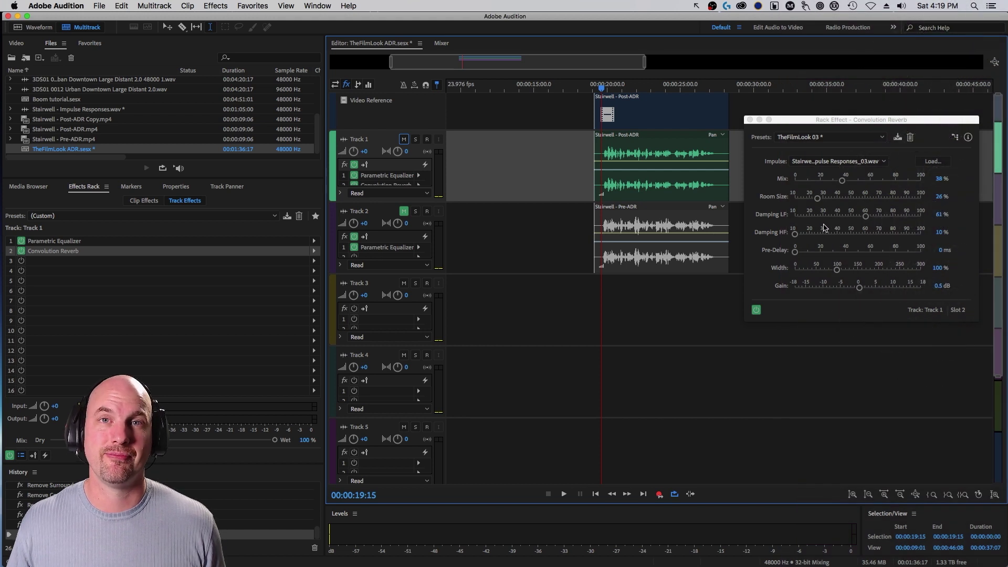
# Compare the reverberated ADR on Track 1 with the on-set dialogue on Track 2.
pyautogui.press('space')
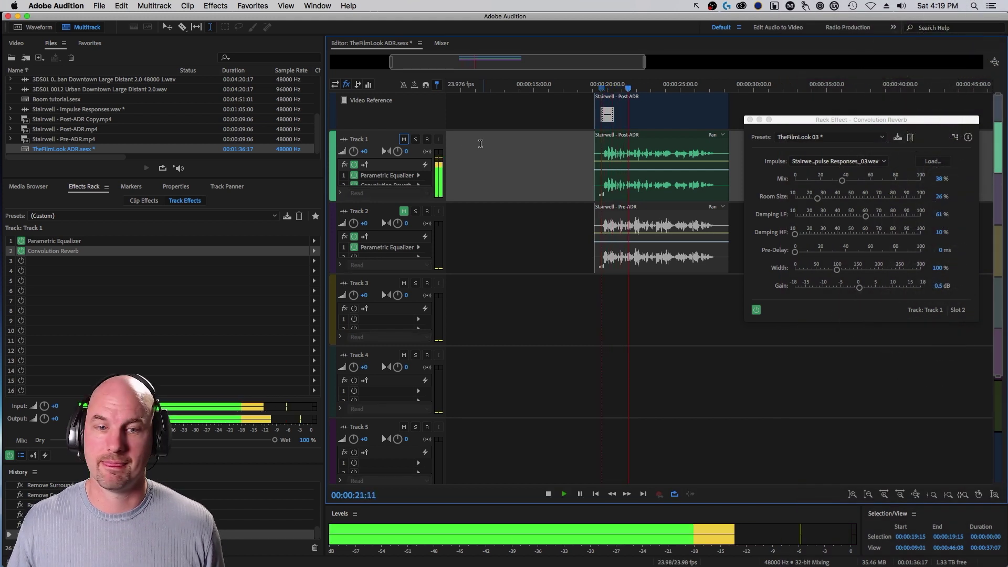
pyautogui.click(403, 139)
pyautogui.press('space')
pyautogui.click(403, 211)
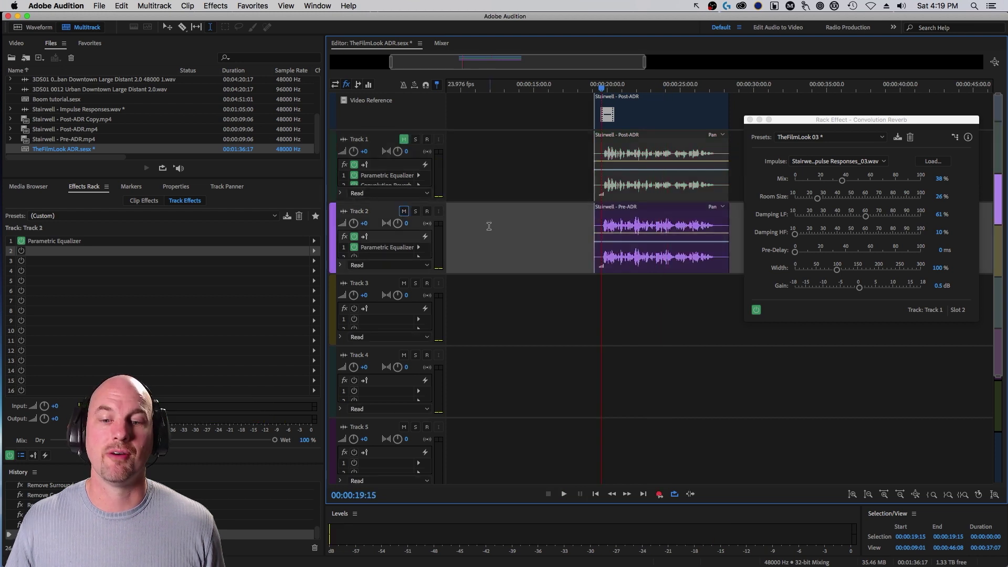
pyautogui.press('space')
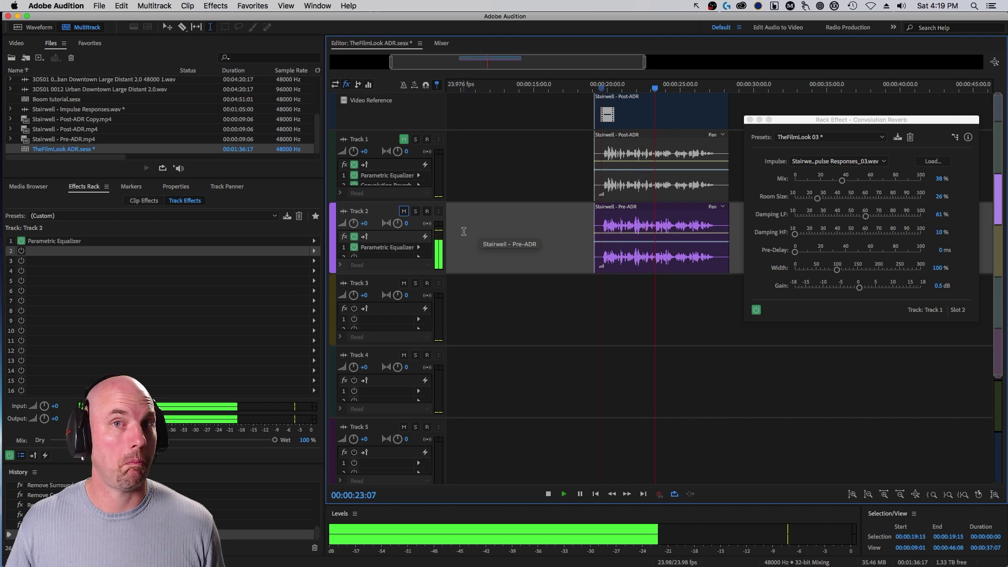
pyautogui.press('space')
# Mute Track 2, unmute Track 1, and lower the reverb Mix to about 12% while playing.
pyautogui.click(402, 212)
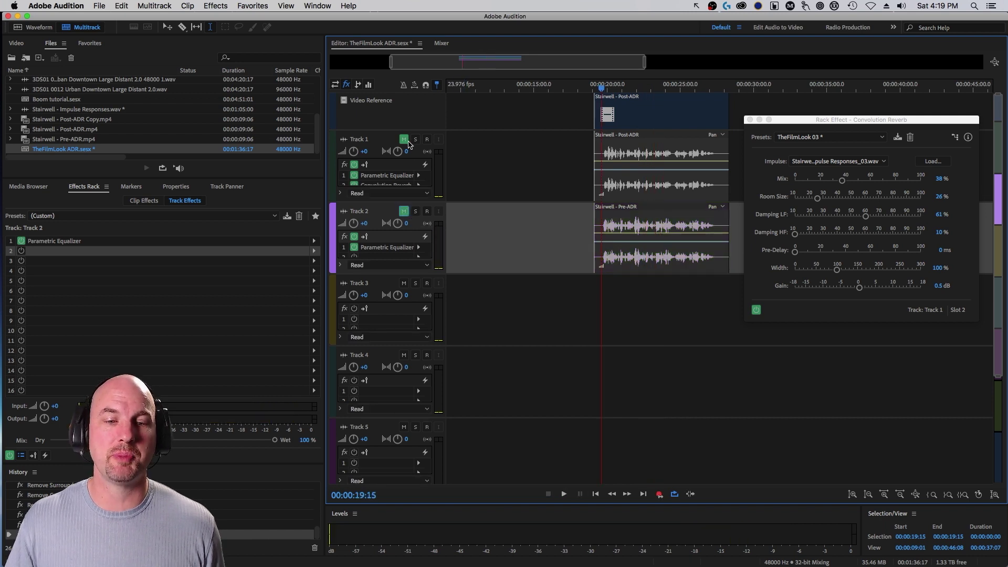
pyautogui.click(404, 139)
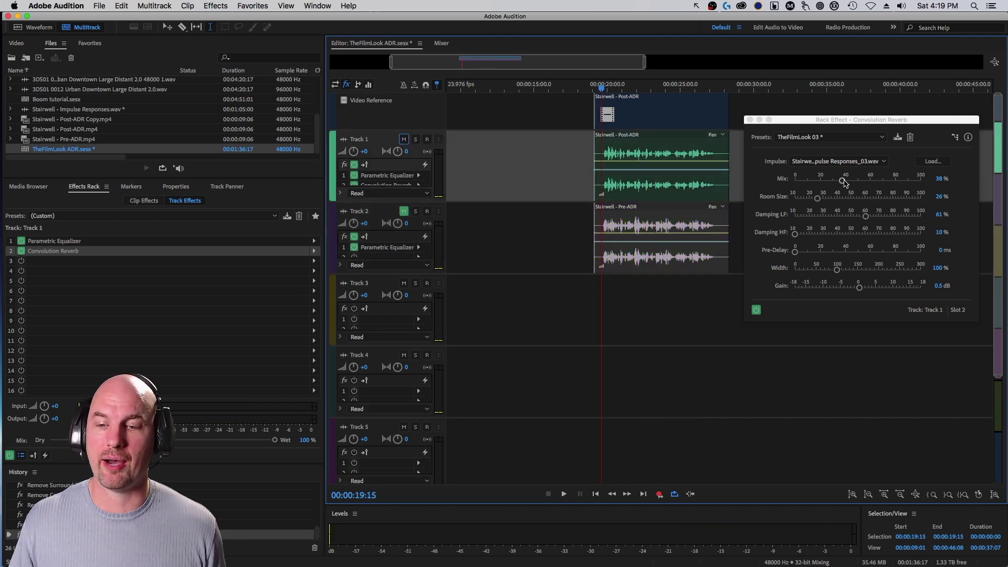
pyautogui.press('space')
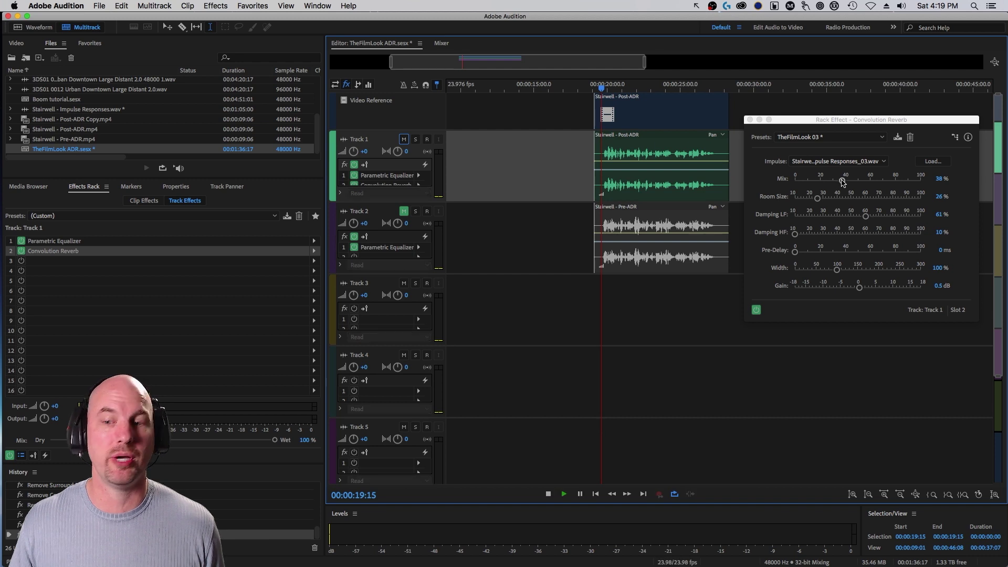
pyautogui.moveTo(841, 182); pyautogui.dragTo(922, 180)
pyautogui.press('space')
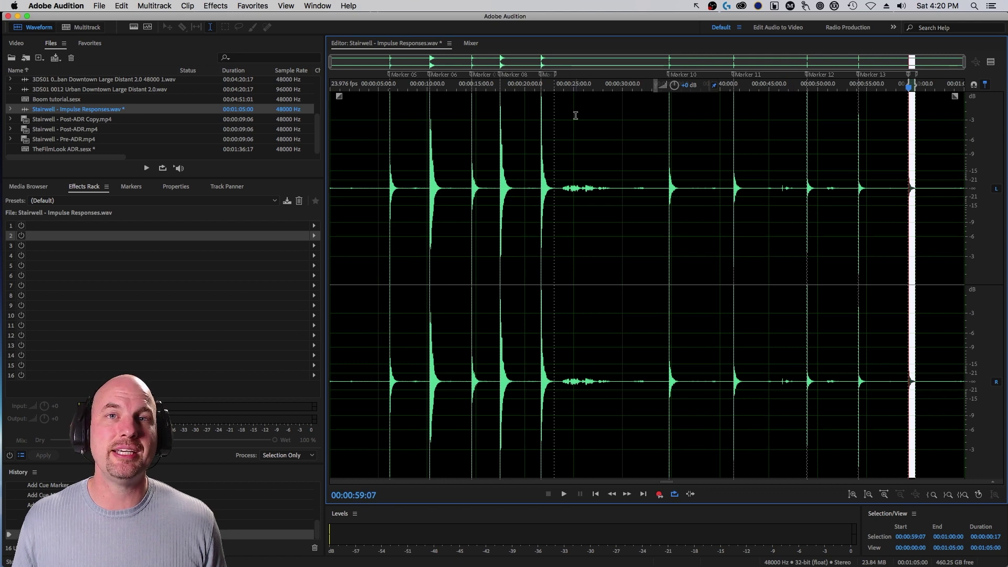
# Save the impulse responses file and bring up the Effects list at the Special group.
pyautogui.press('super+s')
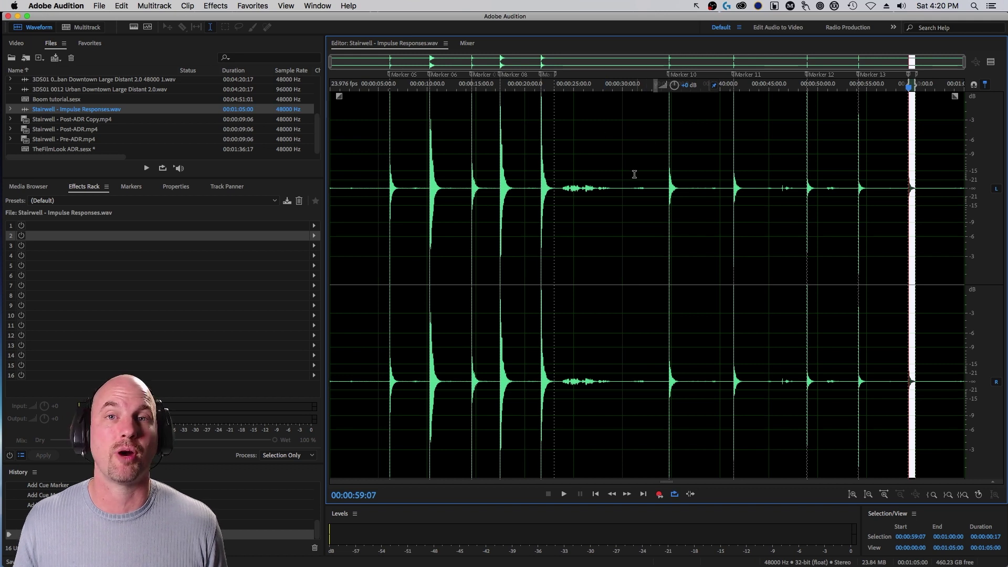
pyautogui.click(215, 5)
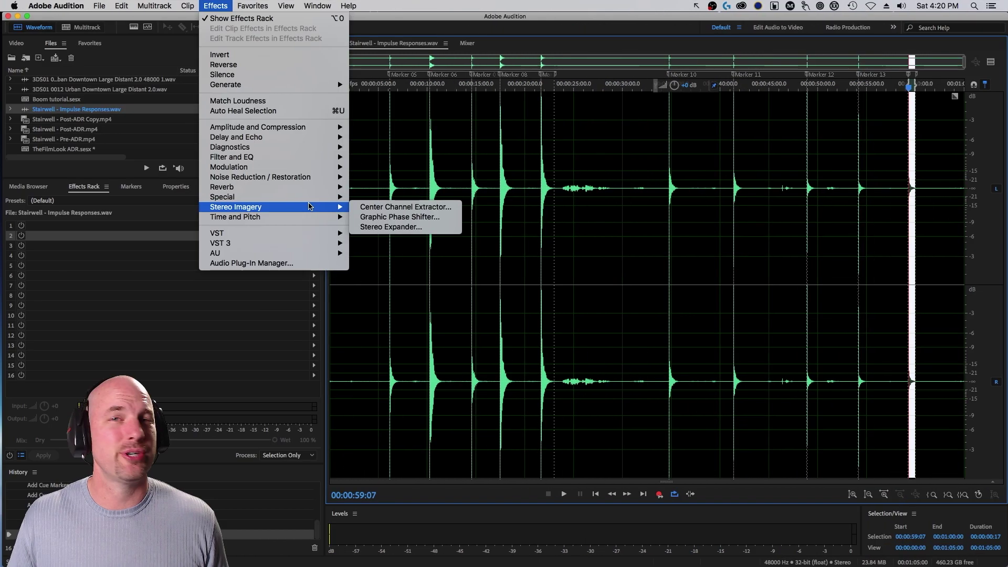
pyautogui.moveTo(303, 206)
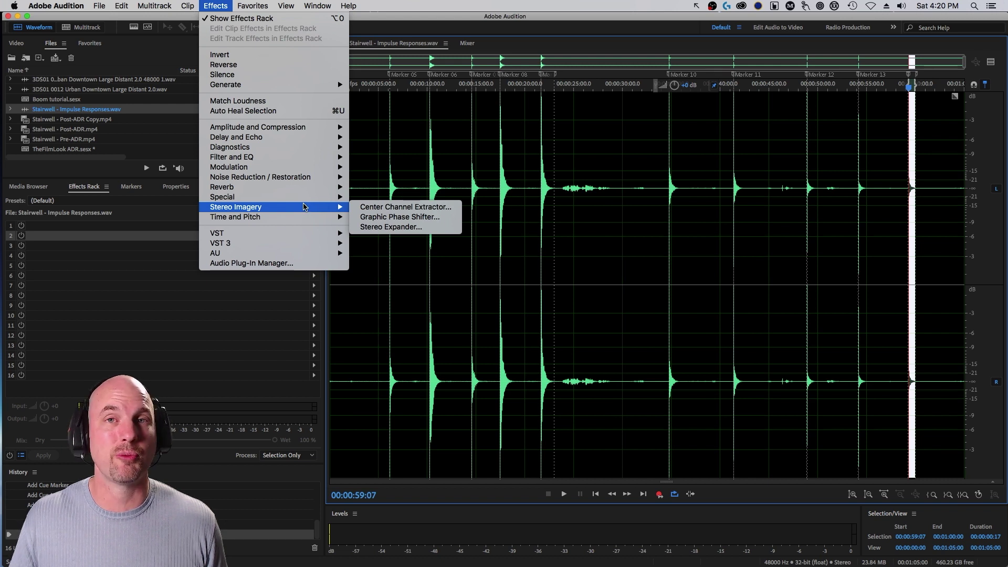
pyautogui.press('Up')
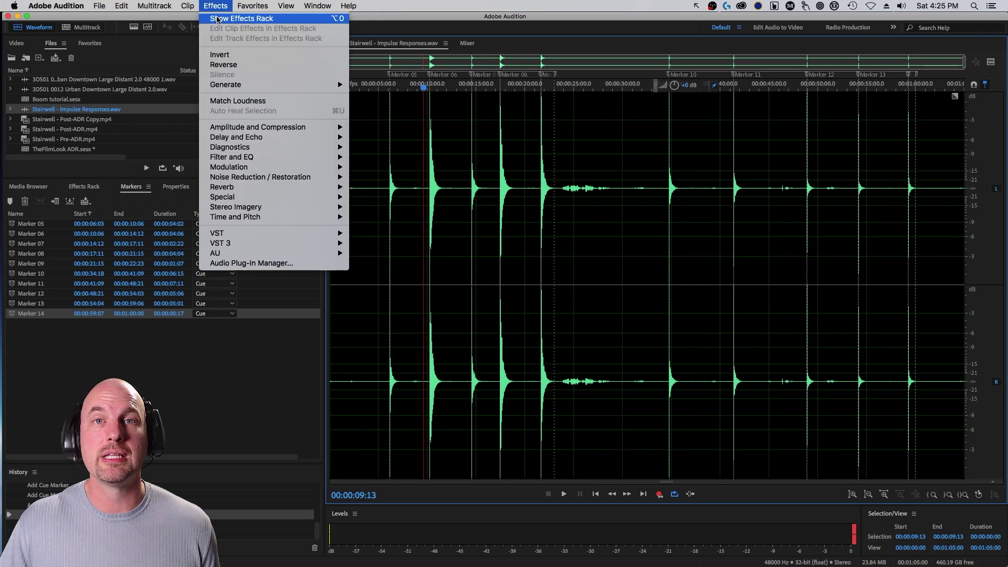
# Apply a Delay to the impulse file: left 0 ms, right 7 ms, both 100% wet.
pyautogui.moveTo(294, 137)
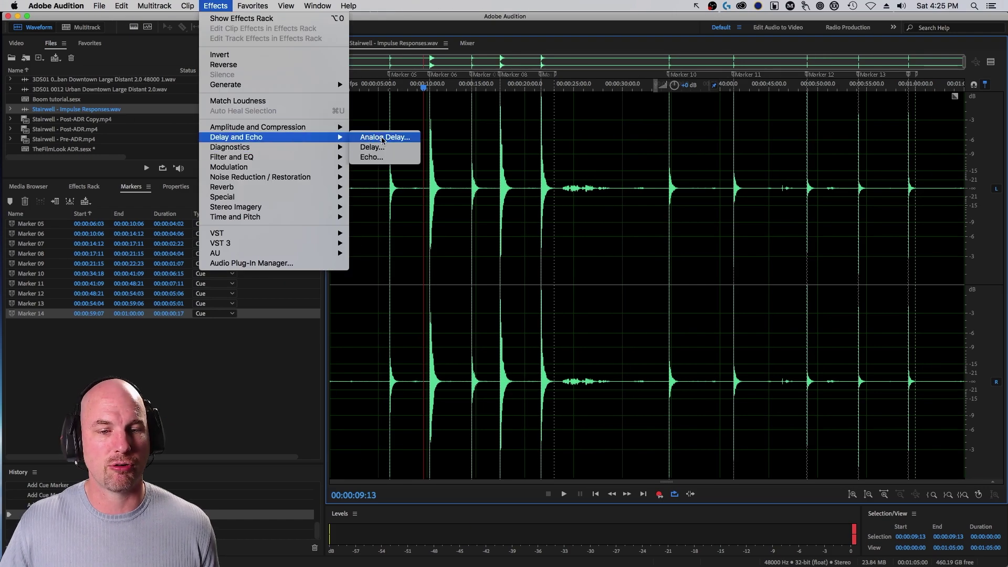
pyautogui.click(390, 148)
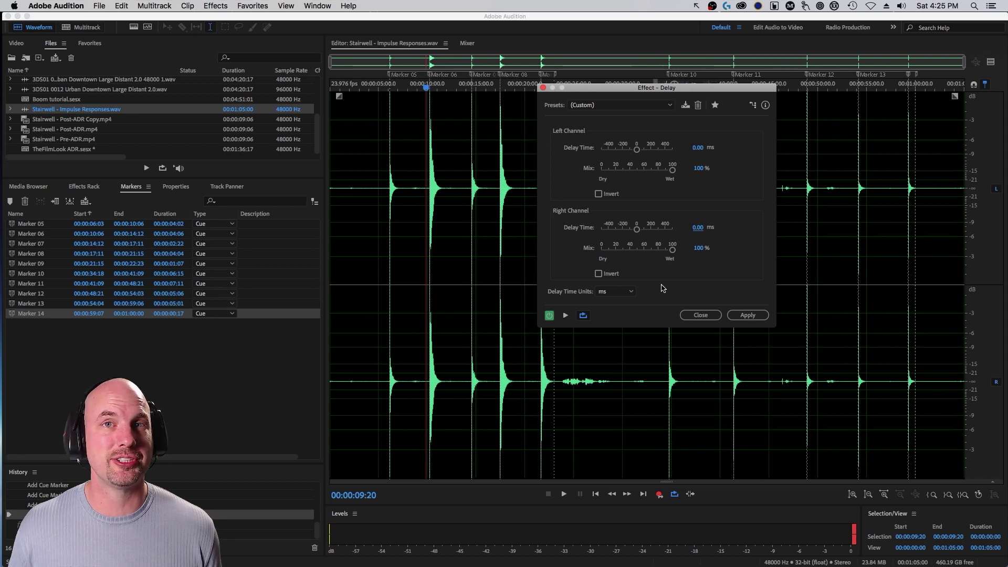
pyautogui.press('space')
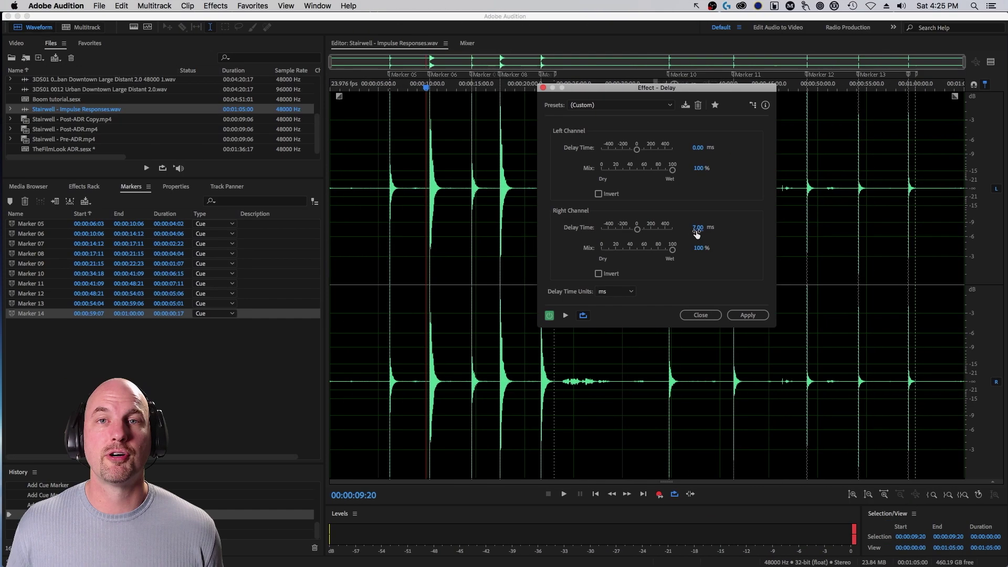
pyautogui.moveTo(693, 230); pyautogui.dragTo(693, 232)
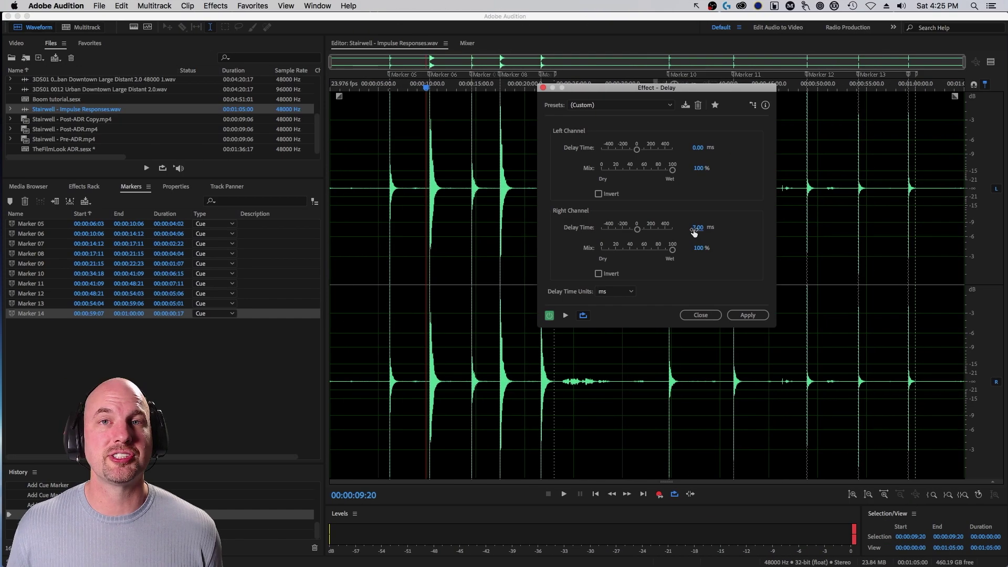
pyautogui.press('space')
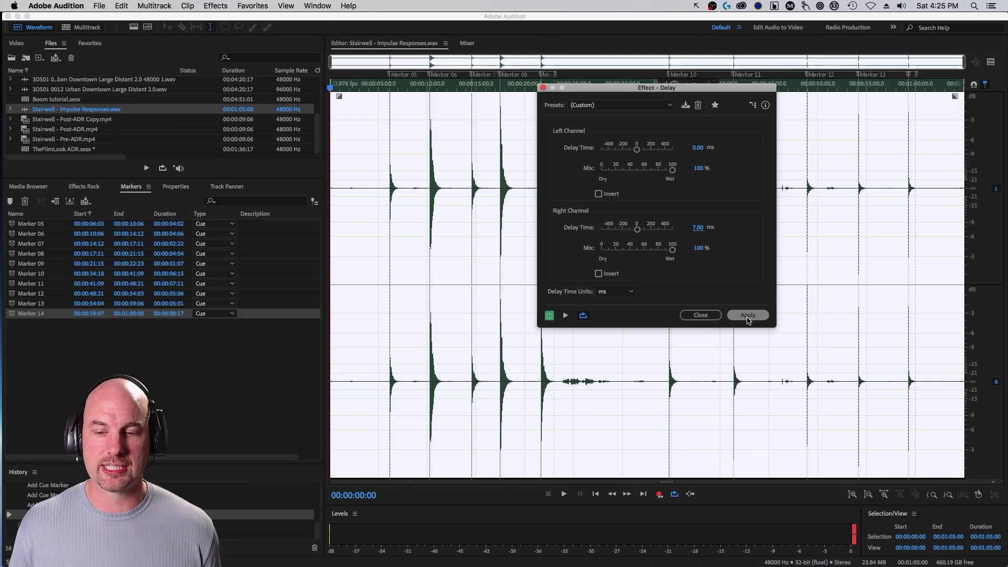
pyautogui.click(749, 316)
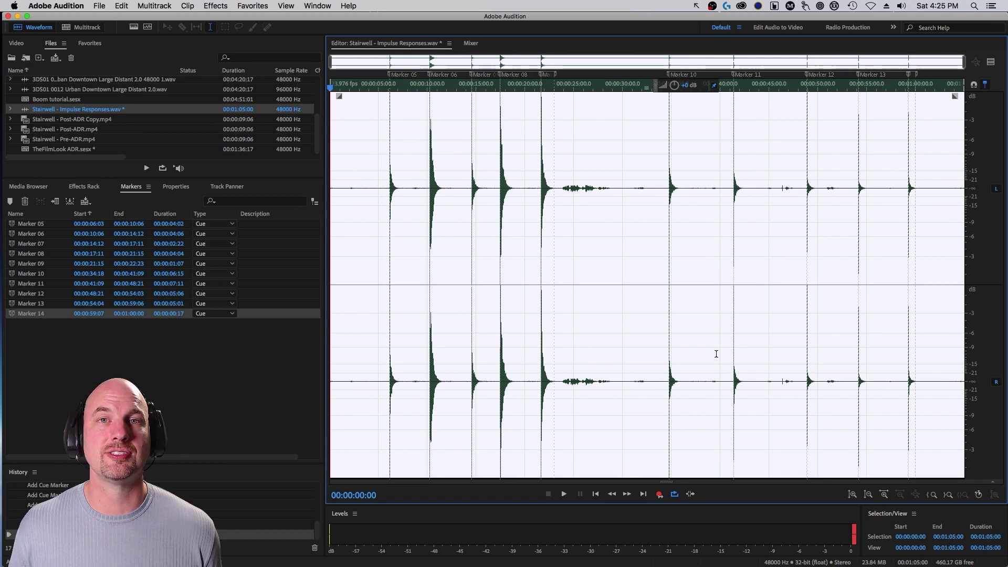
# Save the Marker 05 range of the delayed stairwell file as its own impulse file.
pyautogui.click(11, 227)
pyautogui.rightClick(405, 168)
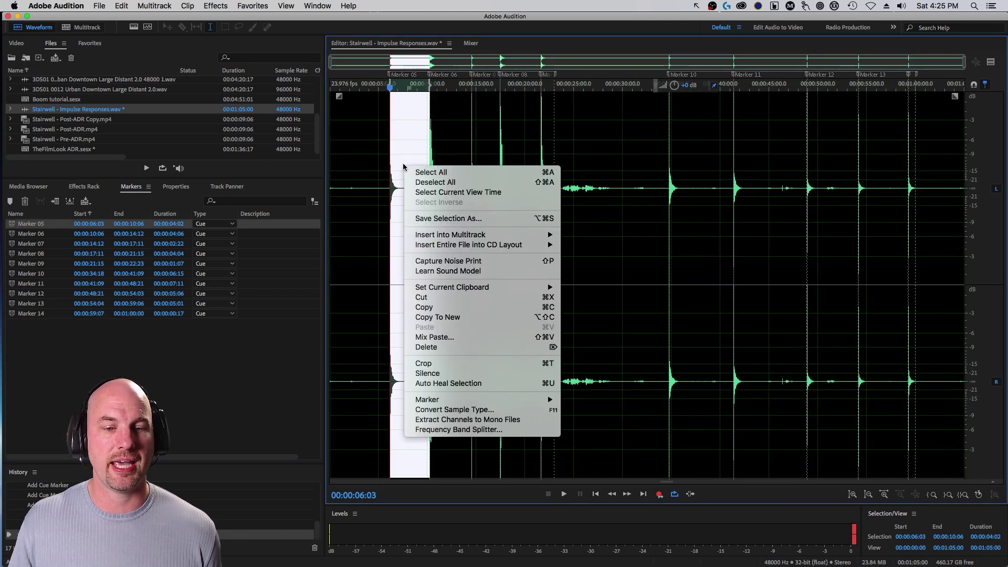
pyautogui.click(439, 218)
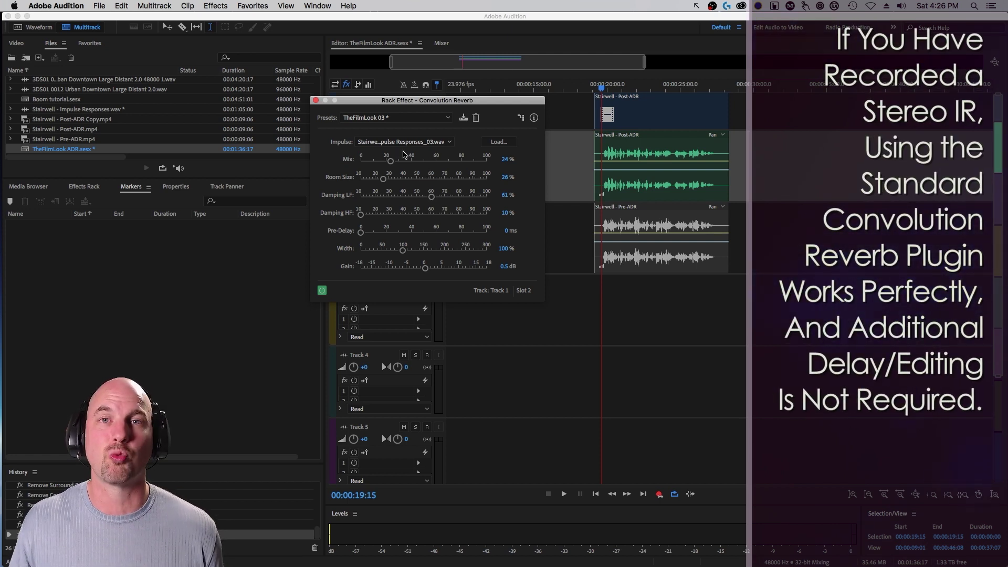
# Replace Track 1's slot-2 Convolution Reverb with Surround Reverb in the Effects Rack.
pyautogui.click(316, 101)
pyautogui.click(85, 186)
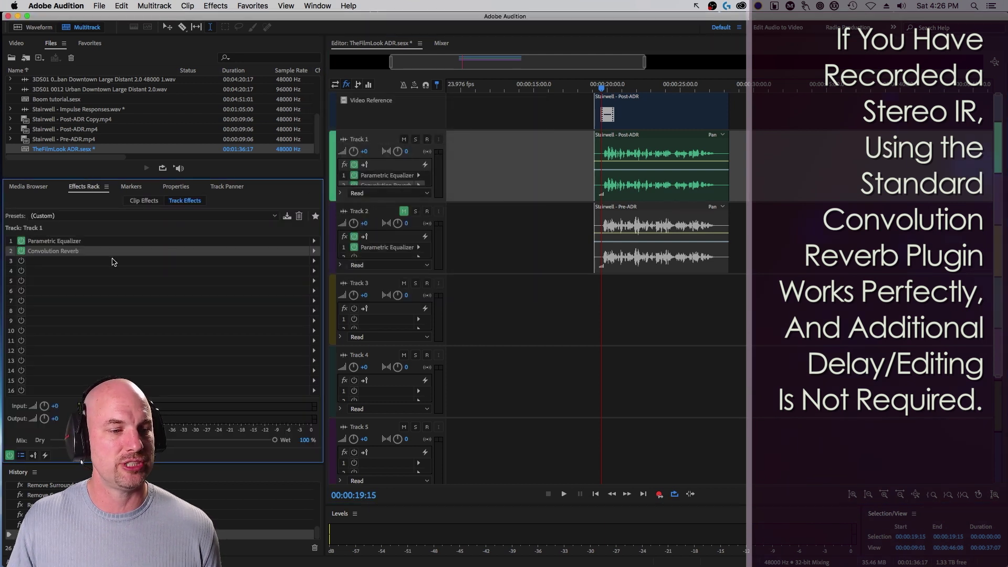
pyautogui.click(315, 252)
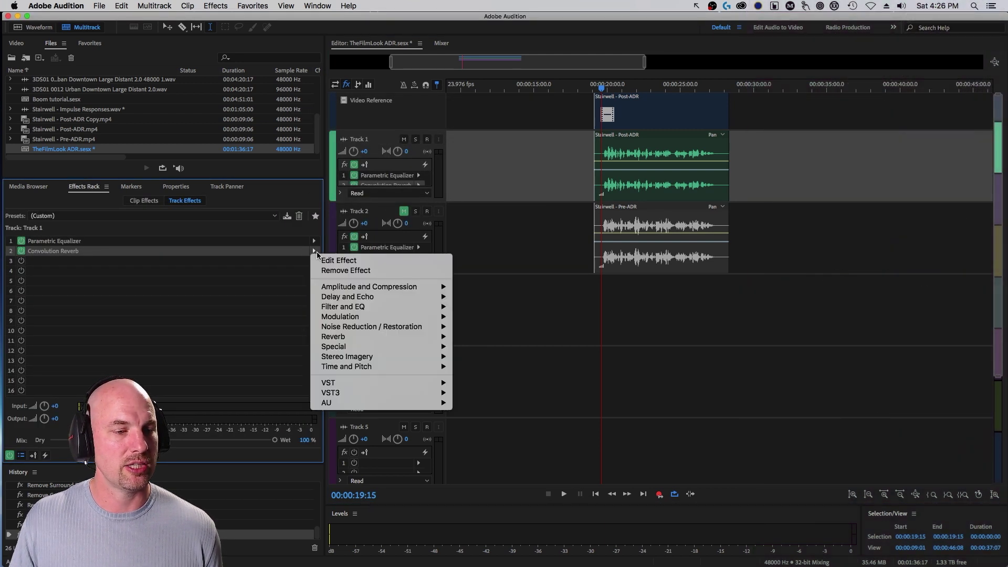
pyautogui.moveTo(450, 337)
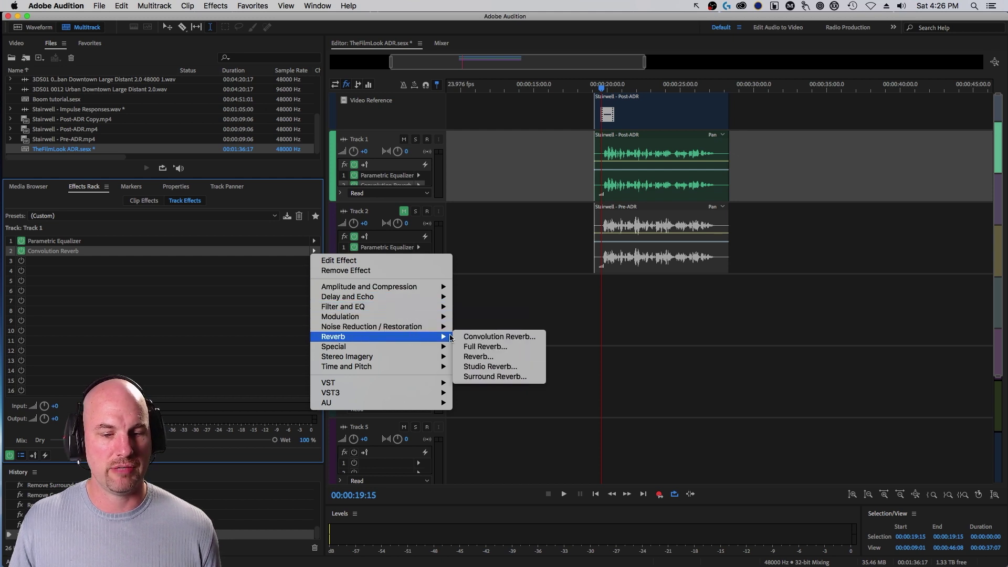
pyautogui.click(507, 377)
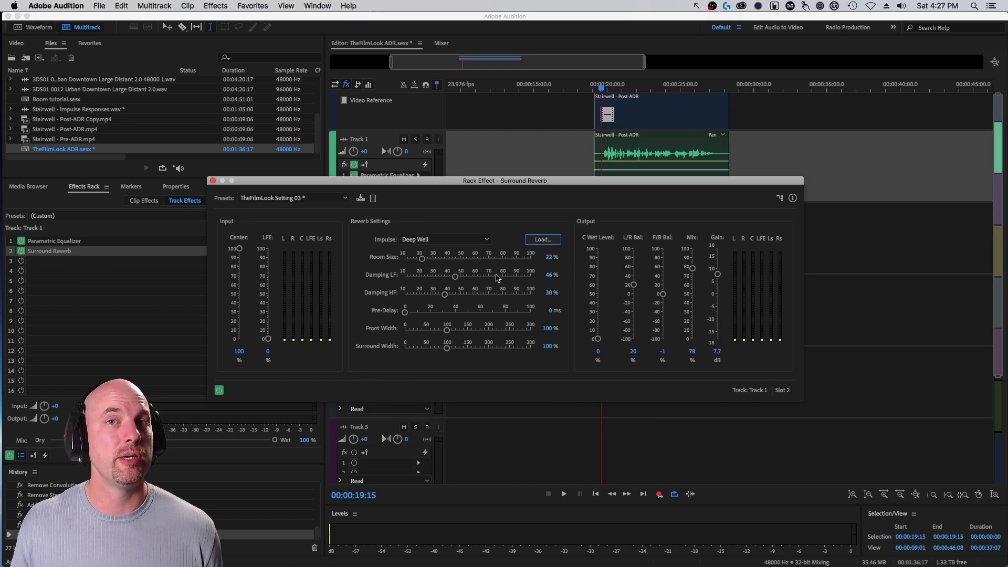
# Load Stairwell DELAY_03.wav from Delayed IRs into Surround Reverb and audition the dialogue.
pyautogui.click(543, 241)
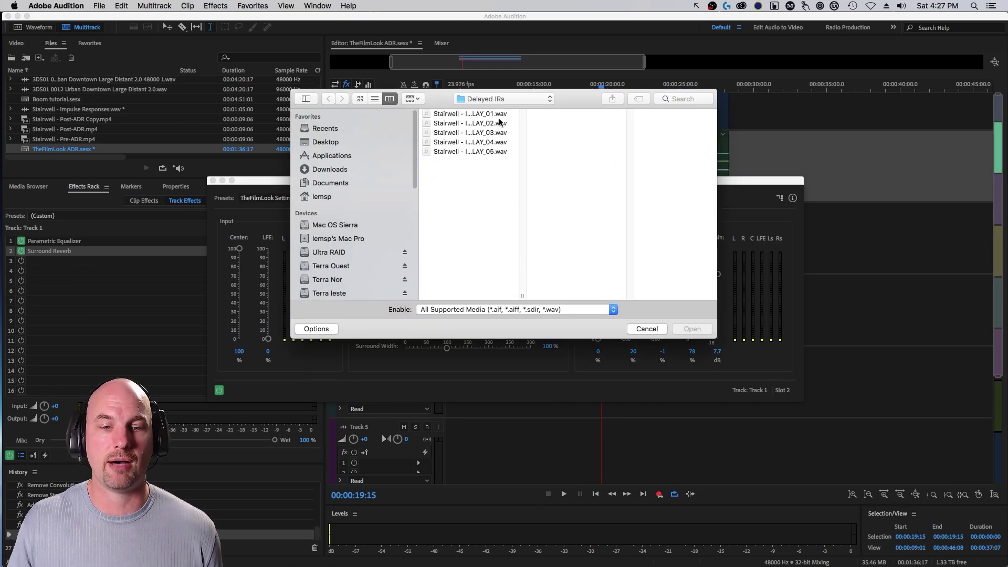
pyautogui.click(492, 134)
pyautogui.click(693, 329)
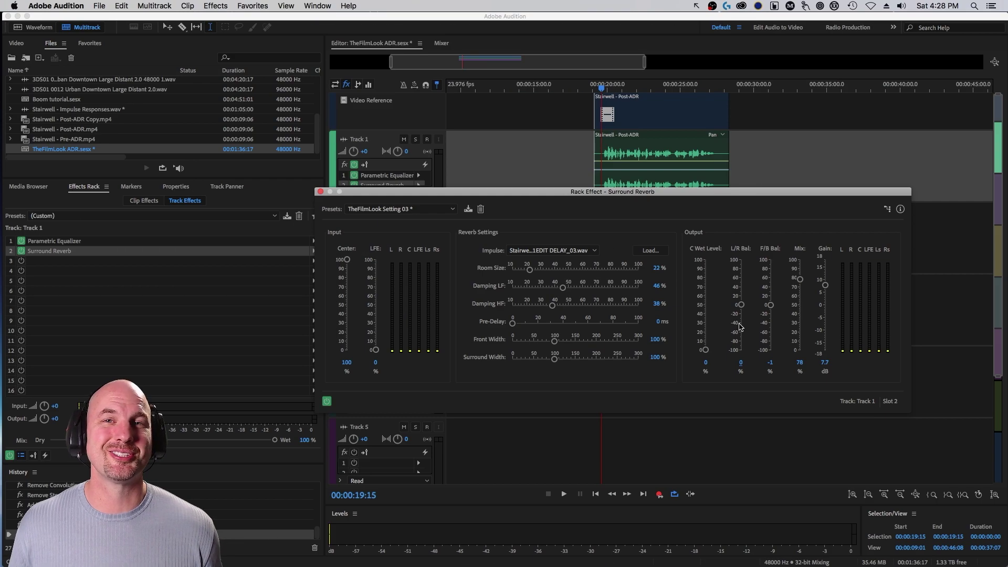
pyautogui.press('space')
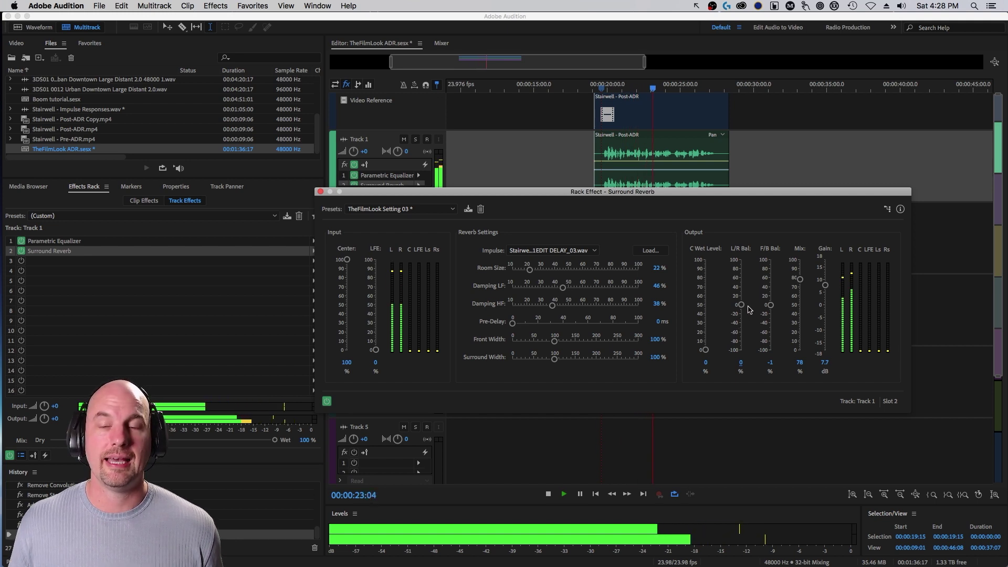
pyautogui.press('space')
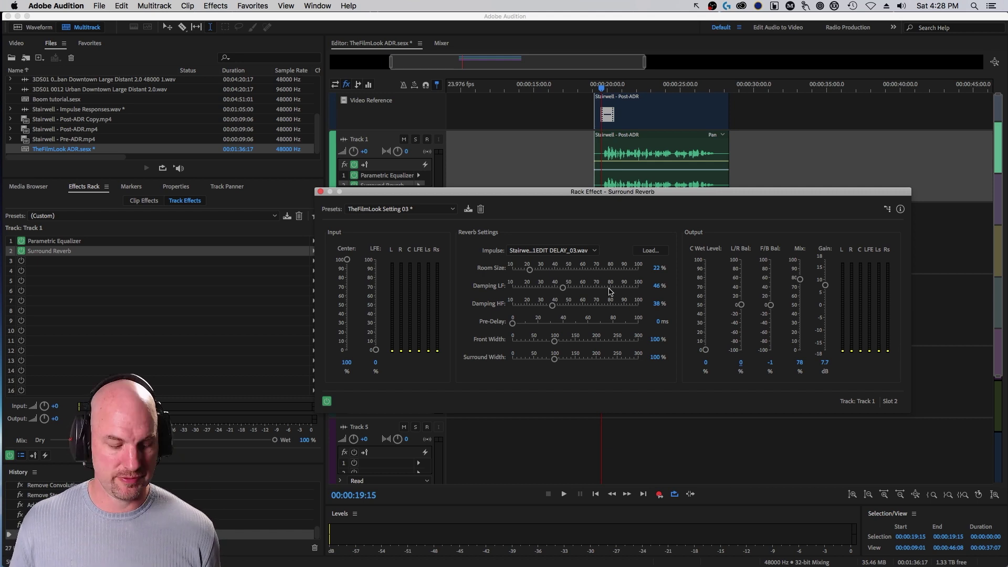
# Raise the Surround Reverb output L/R balance from 0 to 29 while listening to playback.
pyautogui.click(738, 299)
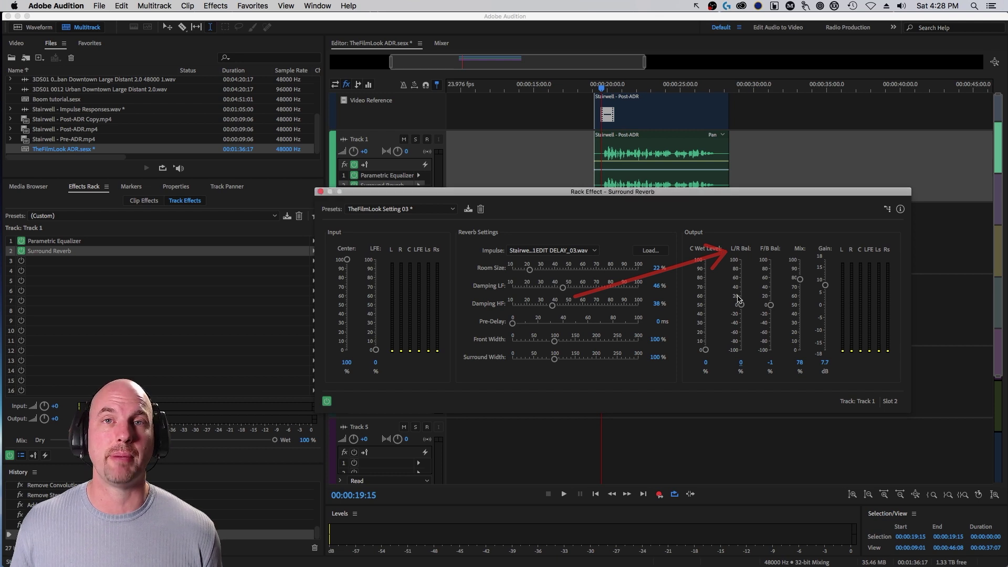
pyautogui.press('space')
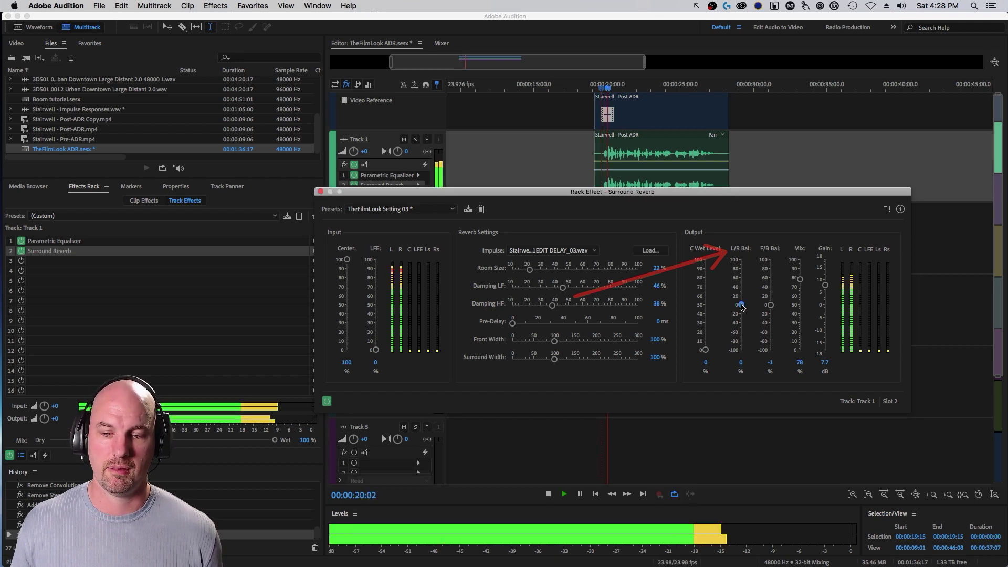
pyautogui.moveTo(741, 305); pyautogui.dragTo(741, 294)
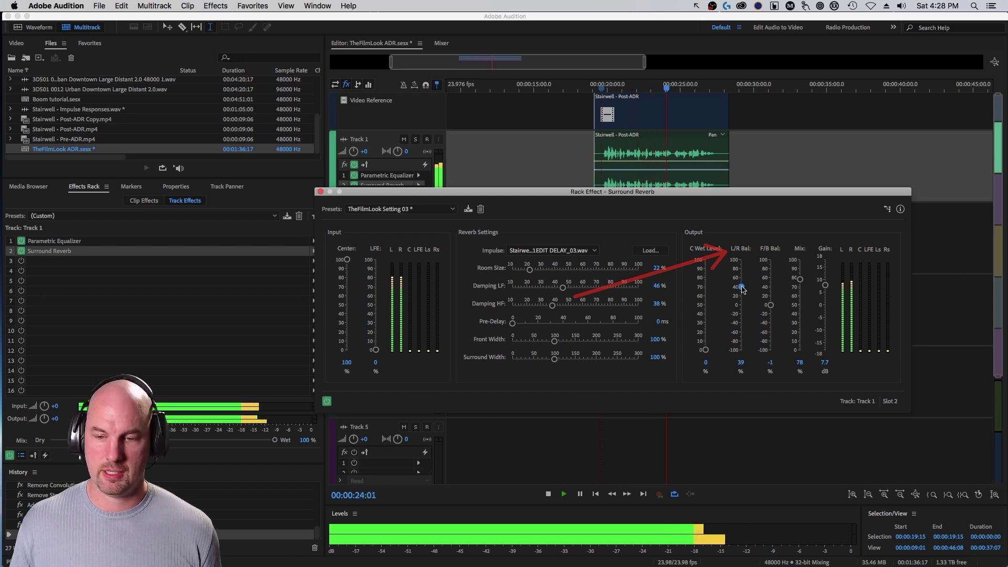
pyautogui.press('space')
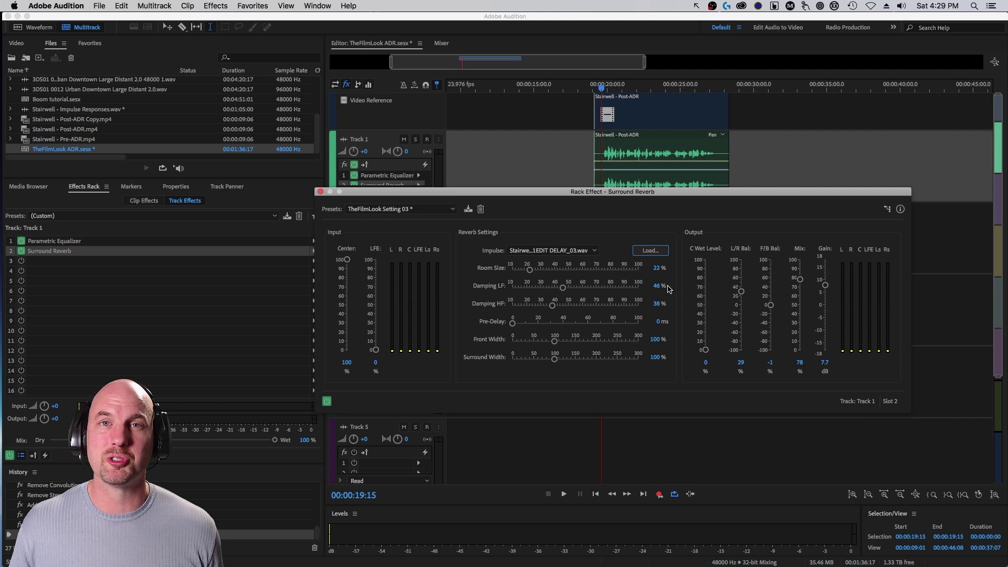
# Load another delayed stairwell impulse from Delayed IRs into Surround Reverb and play to compare.
pyautogui.click(659, 254)
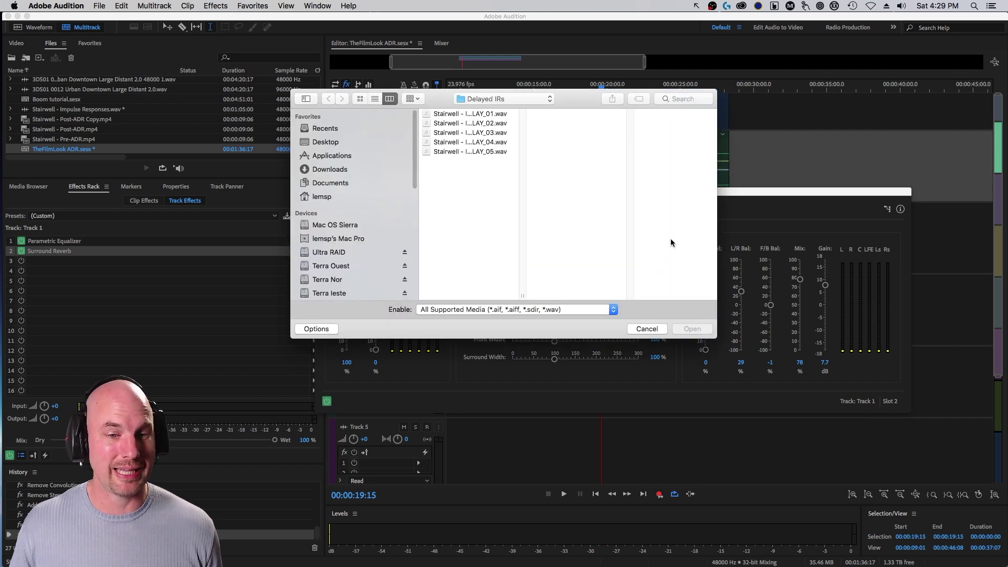
pyautogui.click(484, 114)
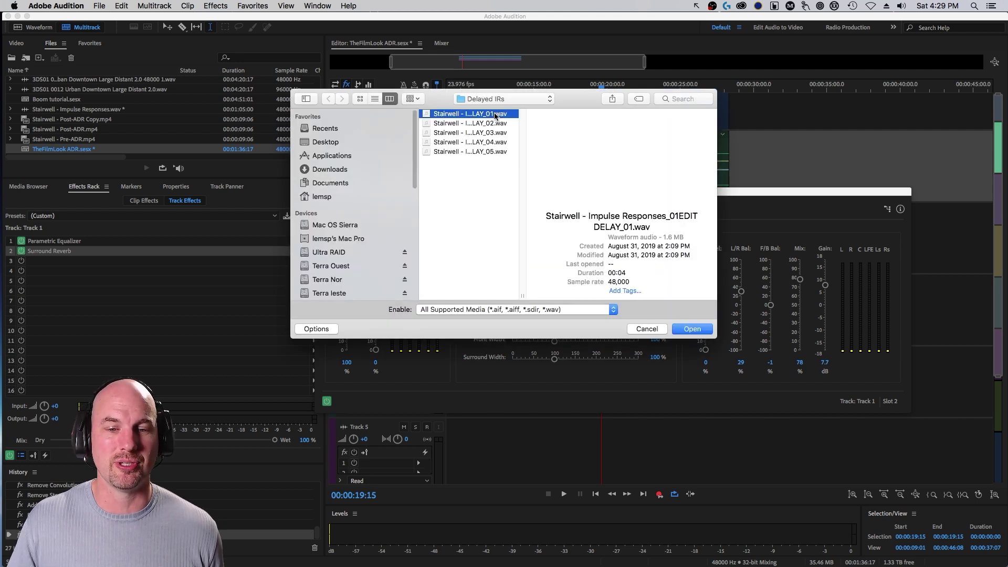
pyautogui.click(692, 329)
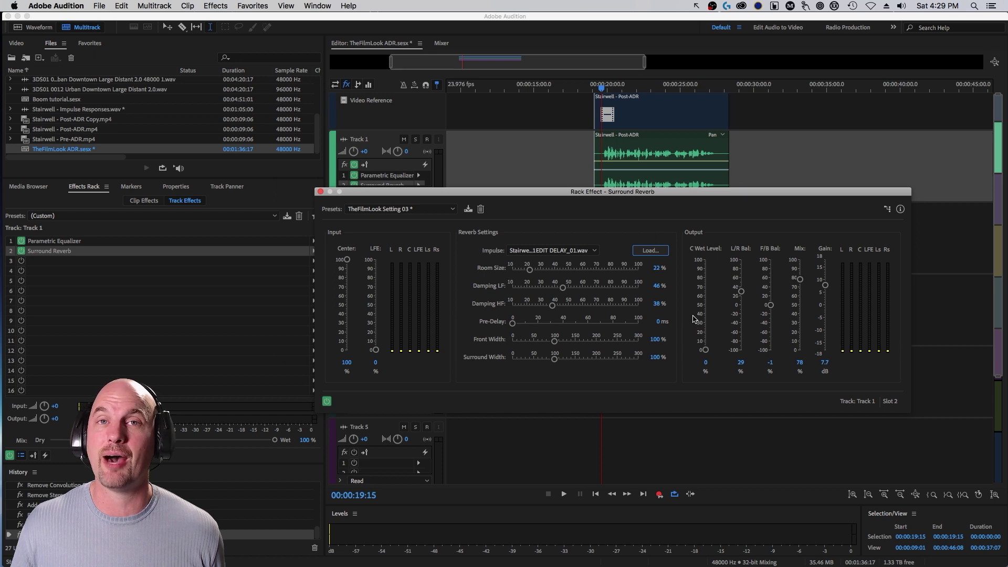
pyautogui.press('space')
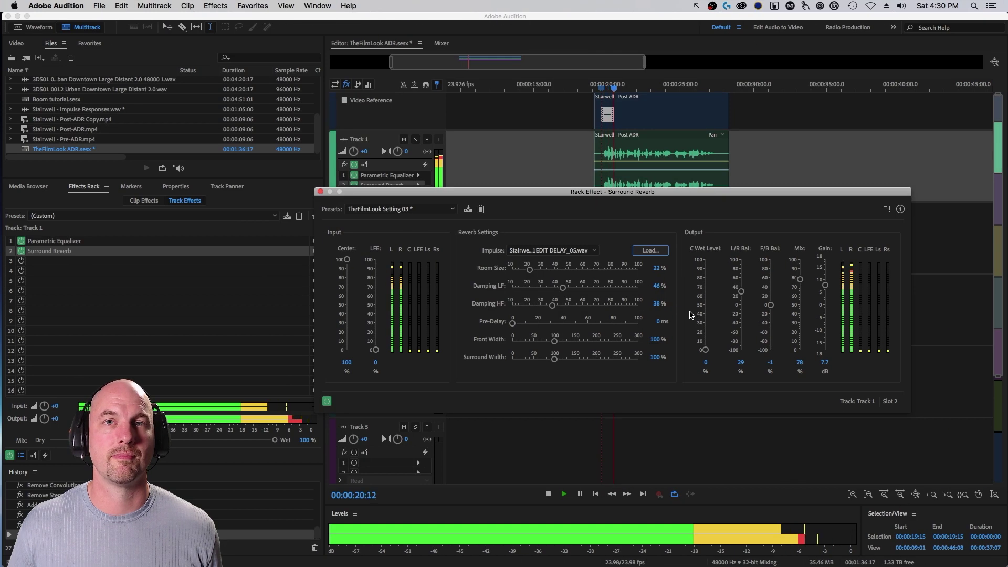
pyautogui.press('space')
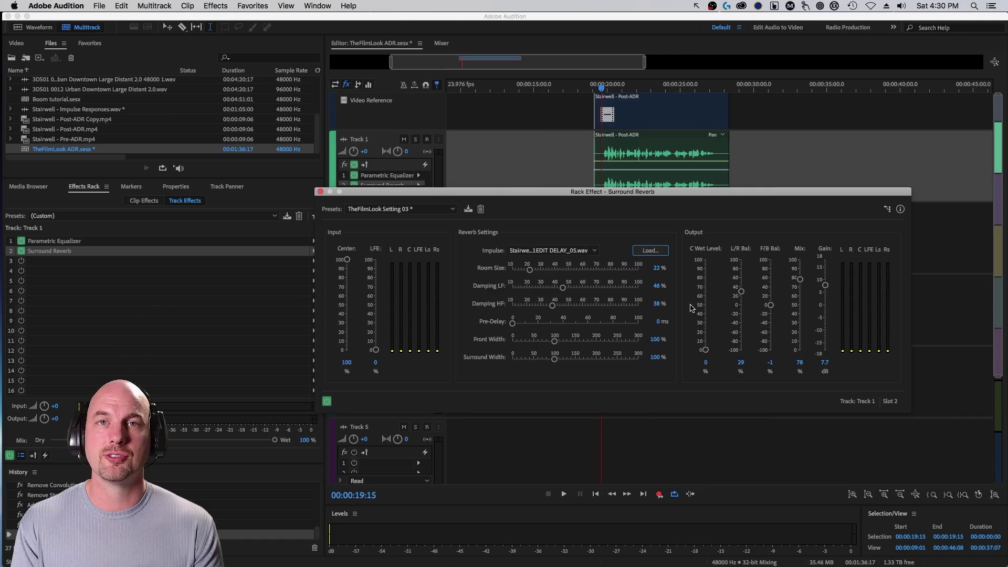